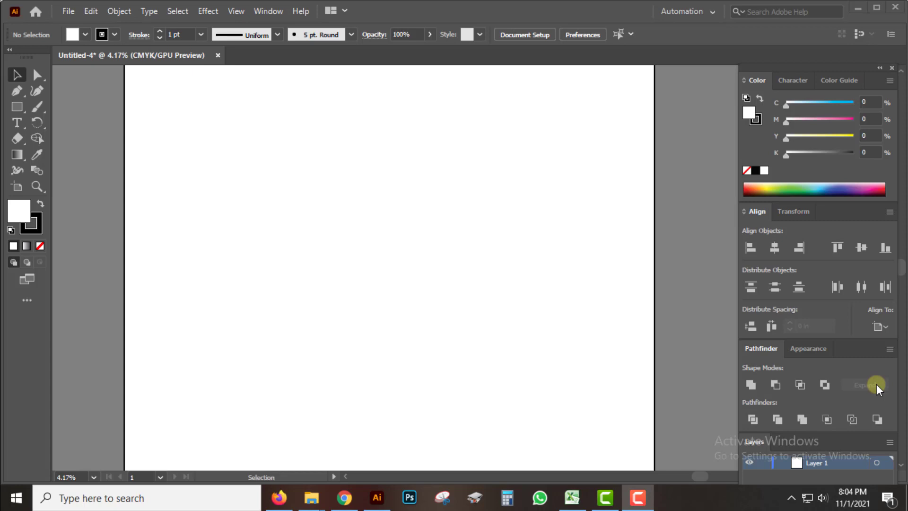
Set the stroke to None while keeping the white fill active
{"action": "left_click", "coordinate": [34, 229]}
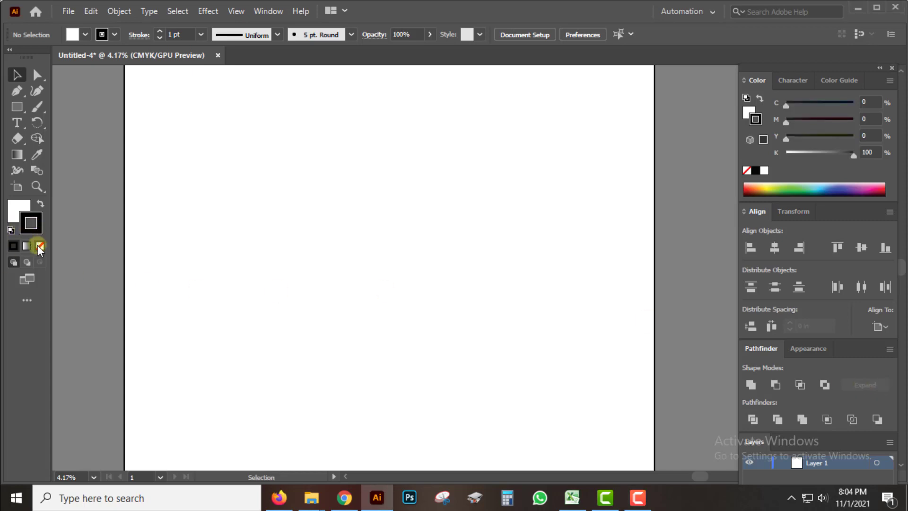
{"action": "left_click", "coordinate": [39, 246]}
{"action": "left_click", "coordinate": [15, 214]}
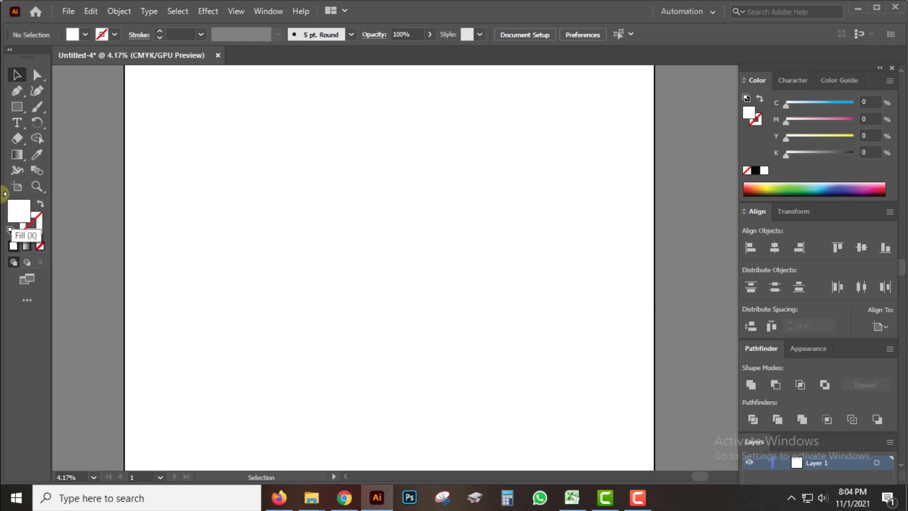
Draw a small circle near the artboard's upper left with the Ellipse tool
{"action": "right_click", "coordinate": [19, 108]}
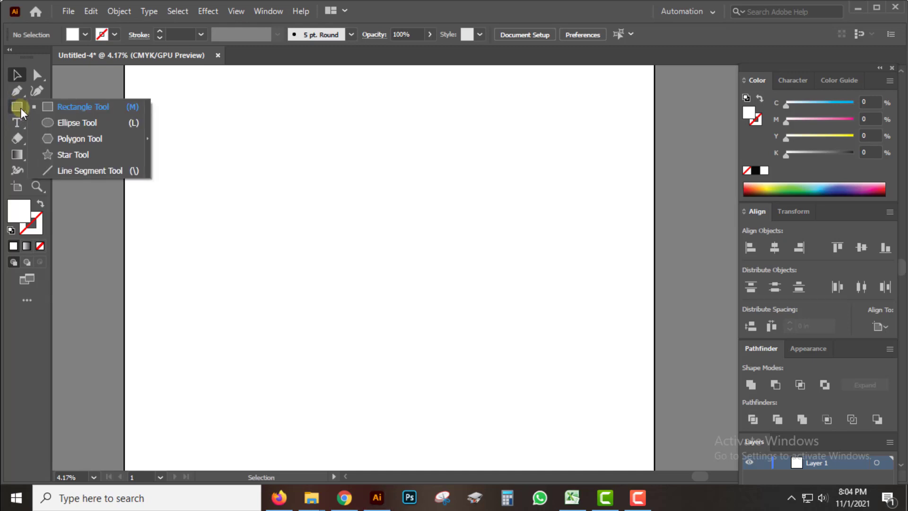
{"action": "left_click", "coordinate": [53, 121]}
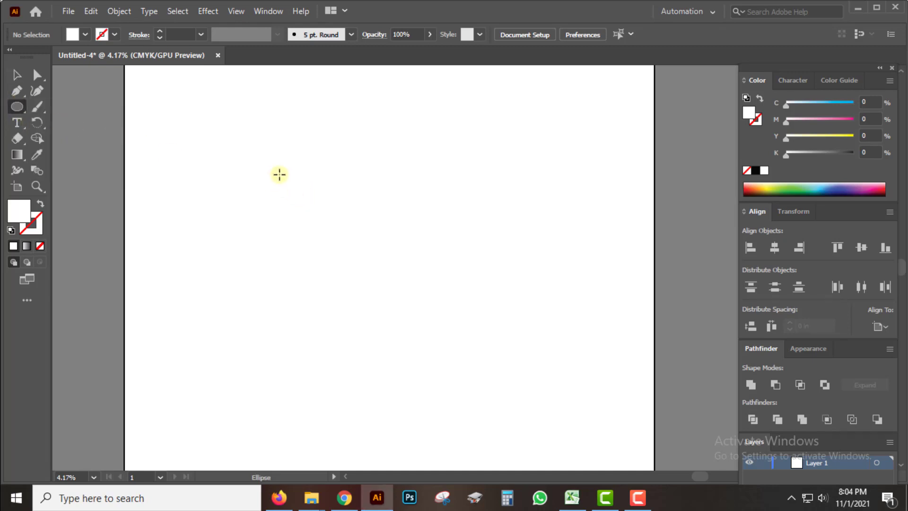
{"action": "left_click_drag", "start_coordinate": [263, 146], "coordinate": [286, 168]}
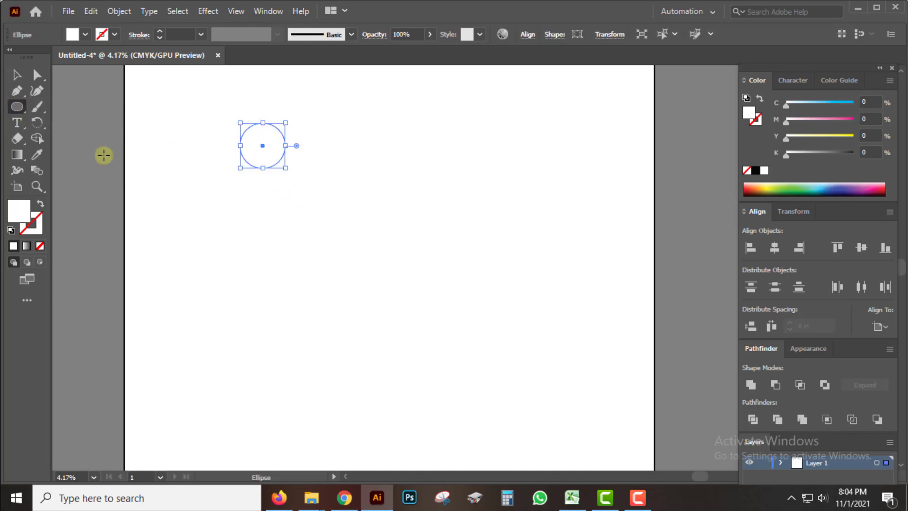
{"action": "left_click", "coordinate": [15, 76]}
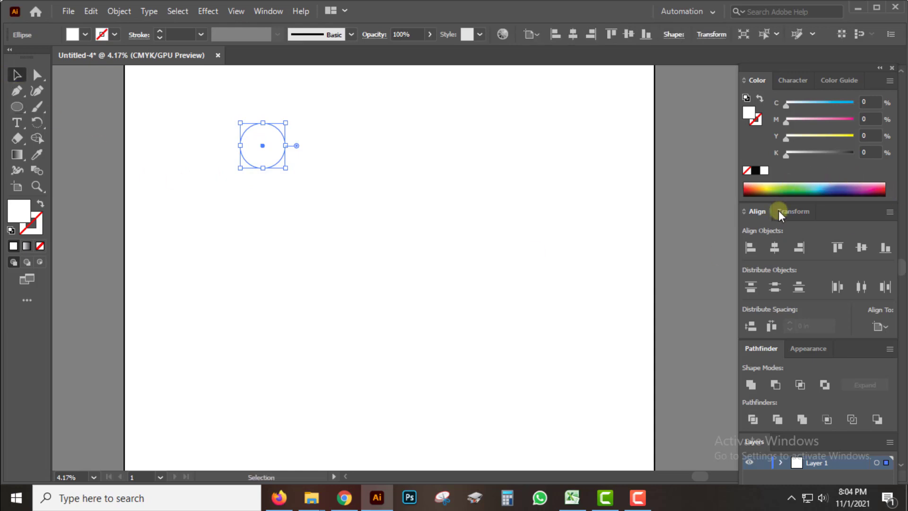
{"action": "left_click", "coordinate": [258, 12]}
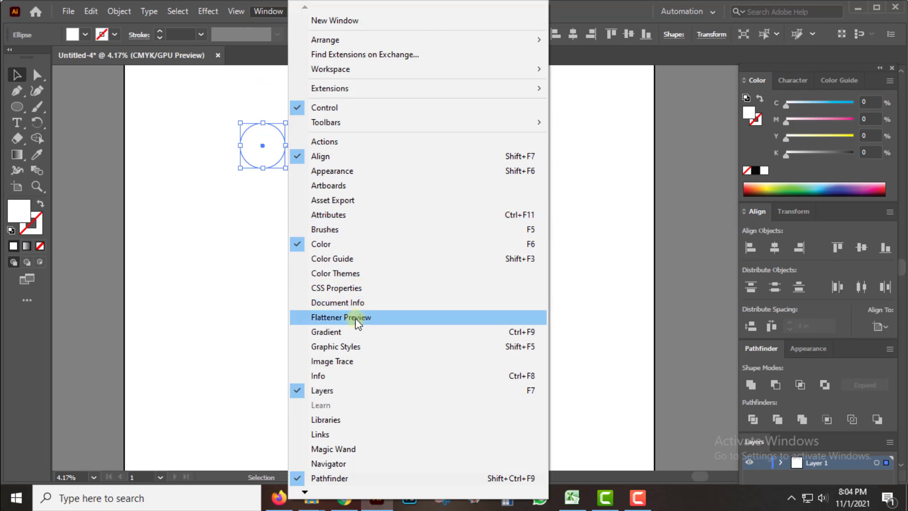
Give the circle a linear gradient and make its right stop red-orange in CMYK
{"action": "left_click", "coordinate": [339, 332]}
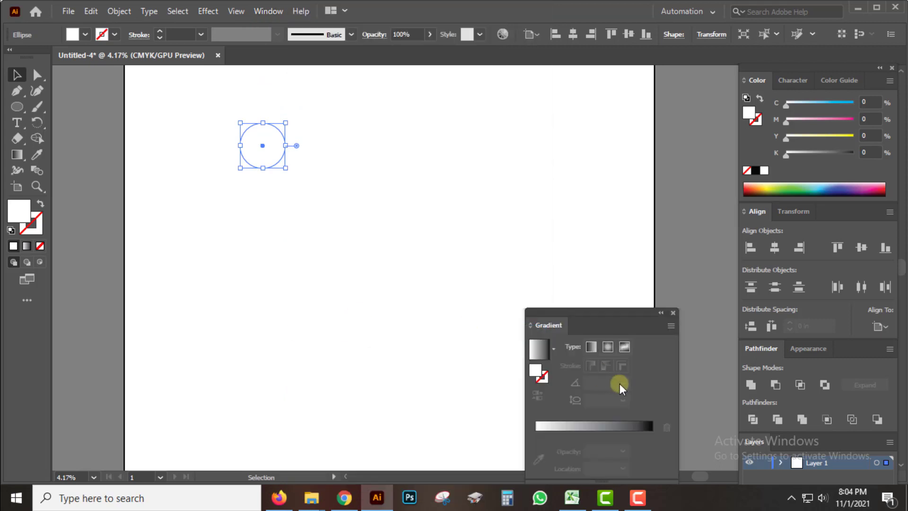
{"action": "left_click", "coordinate": [591, 346]}
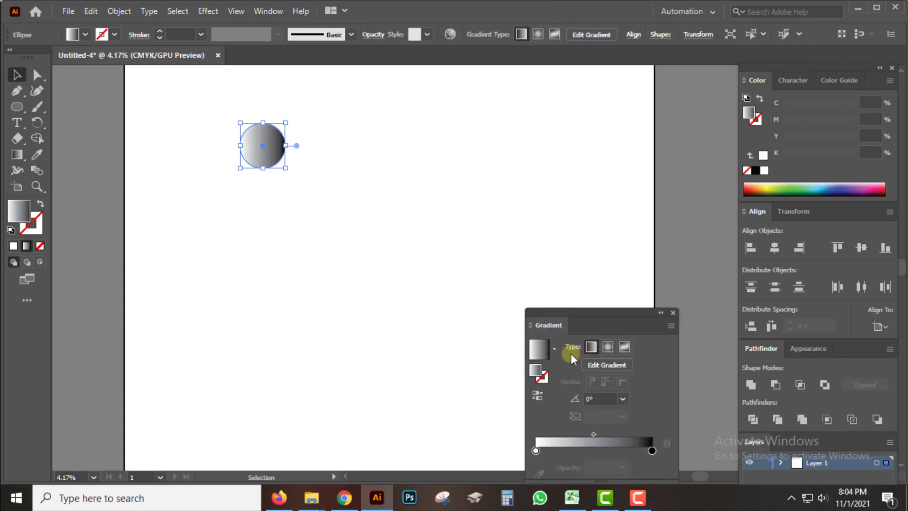
{"action": "left_click", "coordinate": [652, 450]}
{"action": "left_click", "coordinate": [889, 80]}
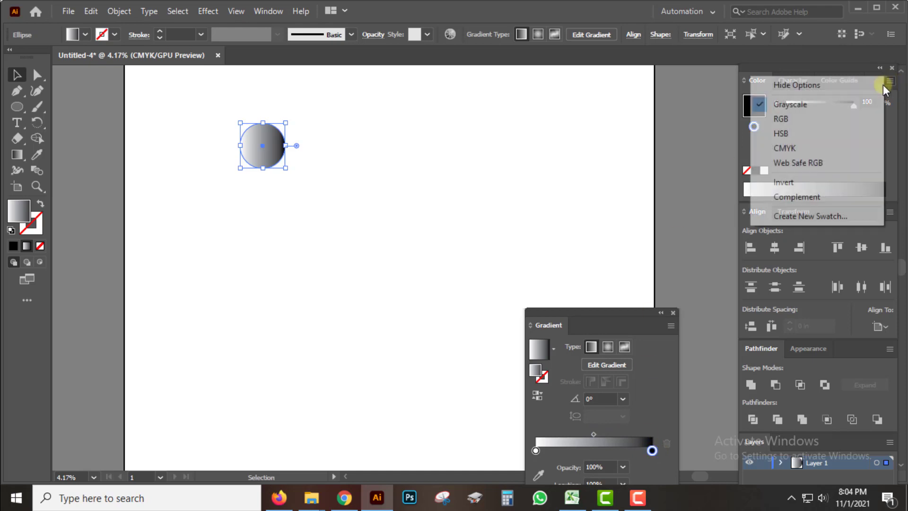
{"action": "left_click", "coordinate": [785, 148]}
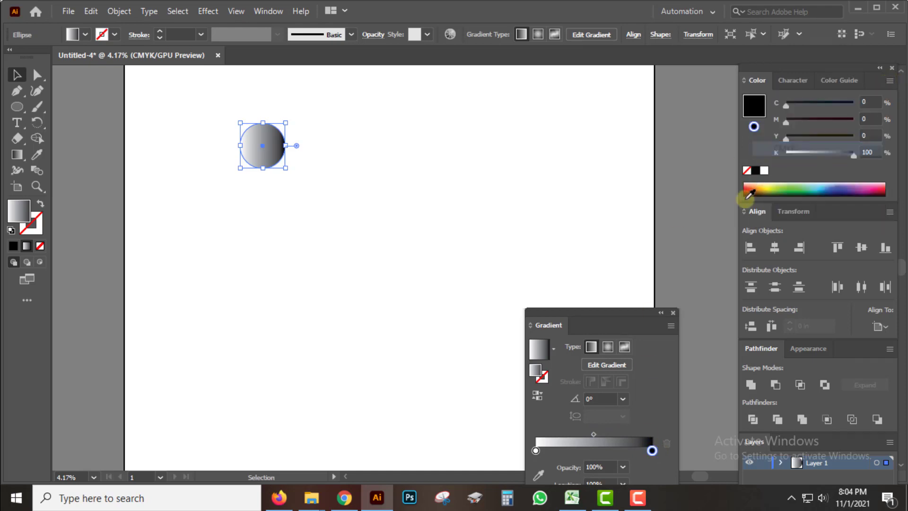
{"action": "left_click_drag", "start_coordinate": [828, 152], "coordinate": [786, 152]}
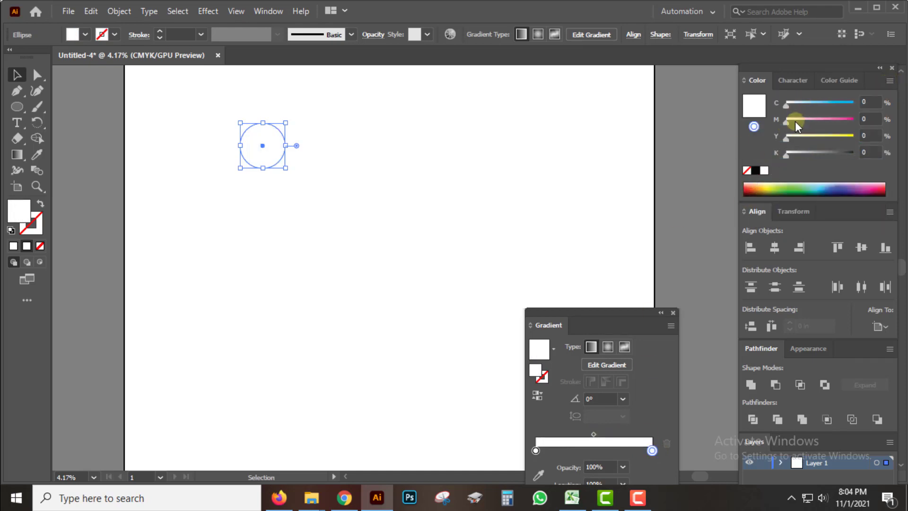
{"action": "left_click_drag", "start_coordinate": [796, 121], "coordinate": [848, 121]}
{"action": "mouse_move", "coordinate": [786, 137]}
{"action": "left_mouse_down"}
{"action": "mouse_move", "coordinate": [854, 137]}
{"action": "mouse_move", "coordinate": [833, 121]}
{"action": "left_mouse_up"}
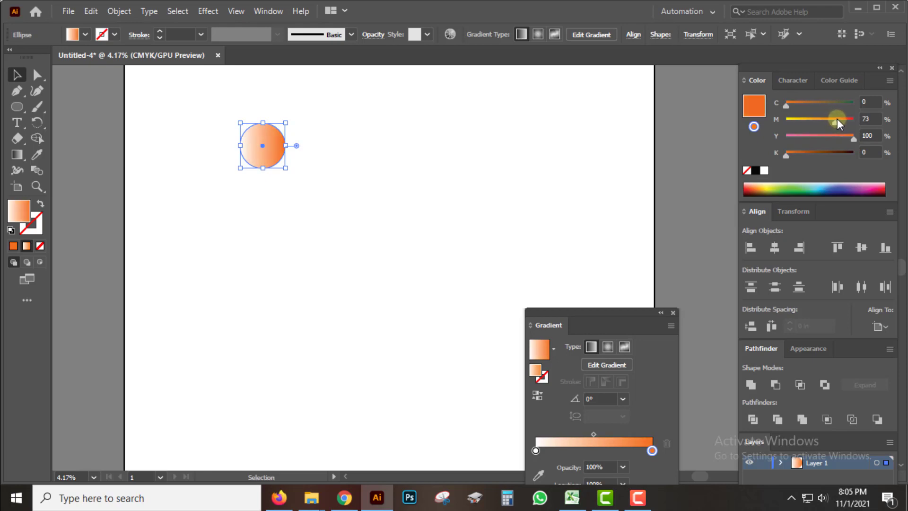
Make the gradient's left stop yellow in CMYK and collapse the Gradient panel
{"action": "left_click", "coordinate": [536, 450]}
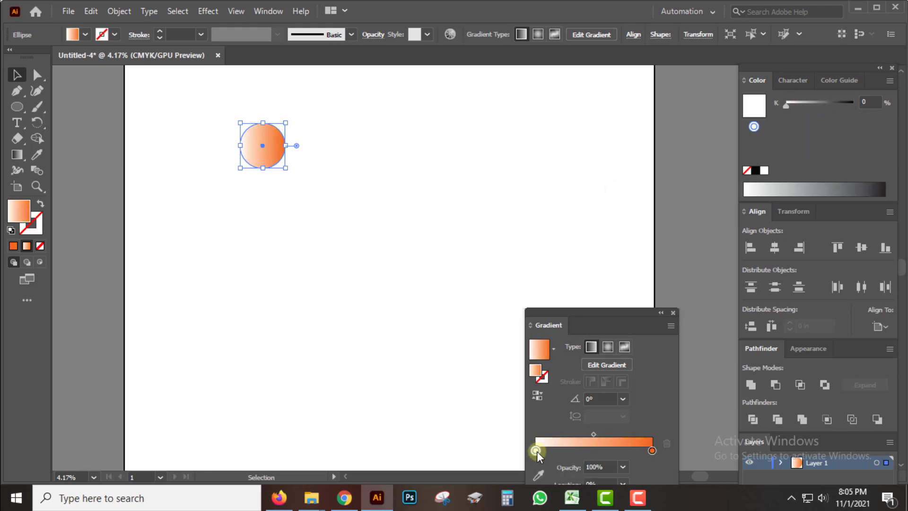
{"action": "left_click", "coordinate": [890, 80]}
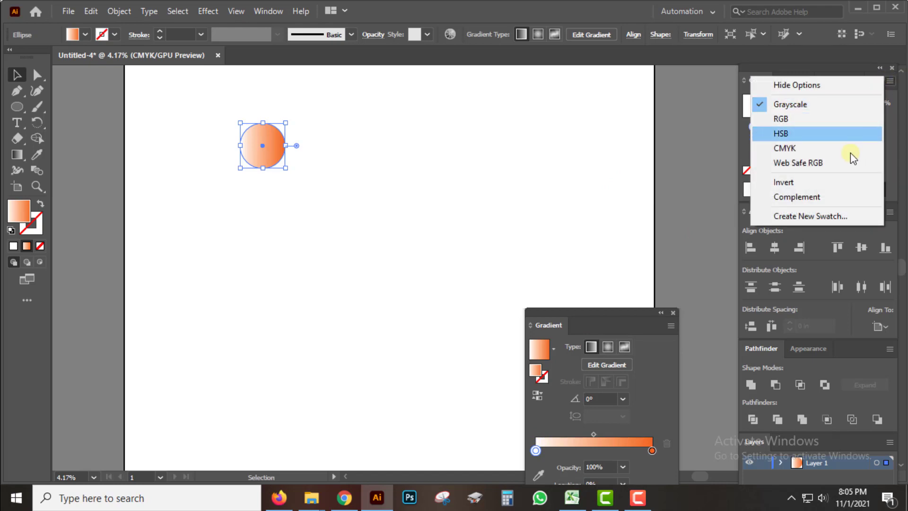
{"action": "left_click", "coordinate": [790, 147]}
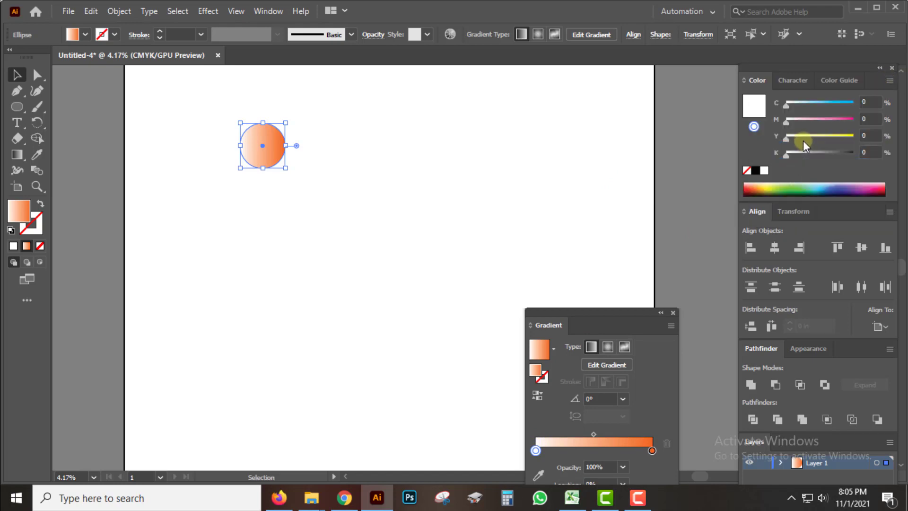
{"action": "left_click_drag", "start_coordinate": [803, 137], "coordinate": [838, 138]}
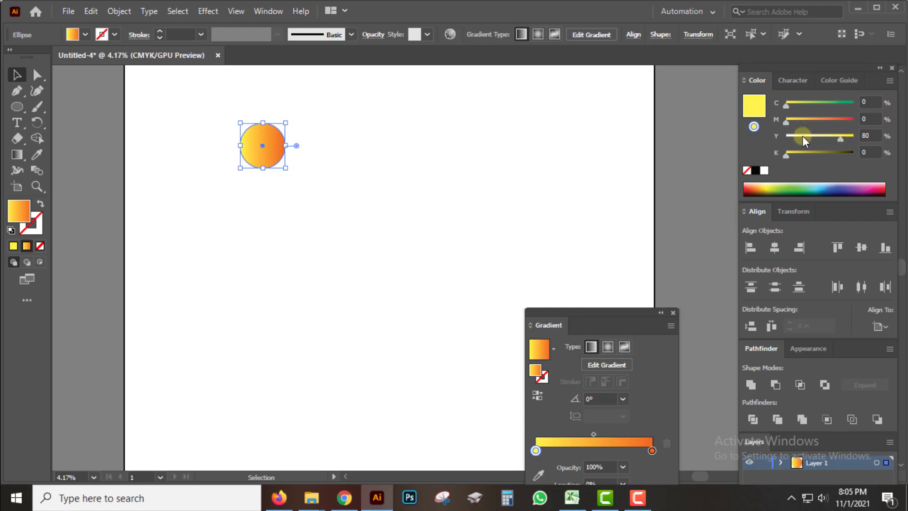
{"action": "left_click", "coordinate": [661, 312]}
Zoom and pan to the gradient circle and scale it down
{"action": "key", "text": "a"}
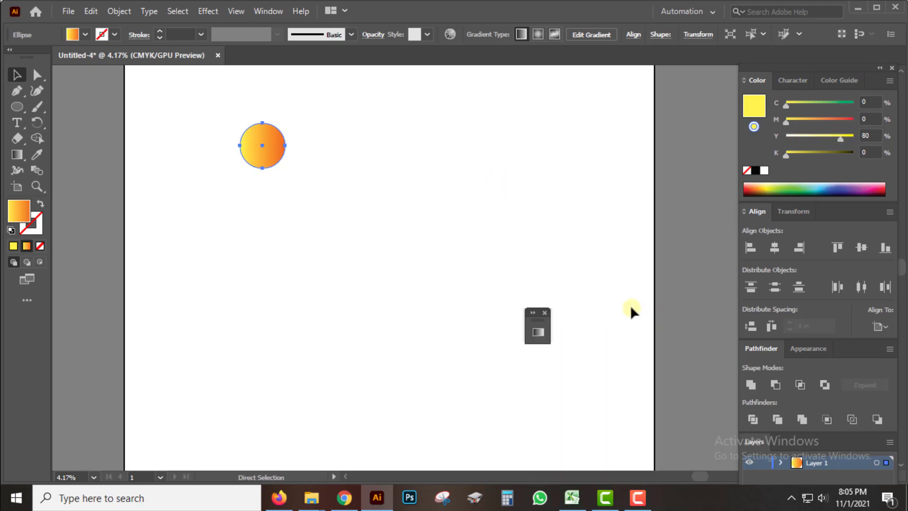
{"action": "key", "text": "ctrl+plus"}
{"action": "key", "text": "v"}
{"action": "left_click_drag", "start_coordinate": [362, 367], "coordinate": [339, 193]}
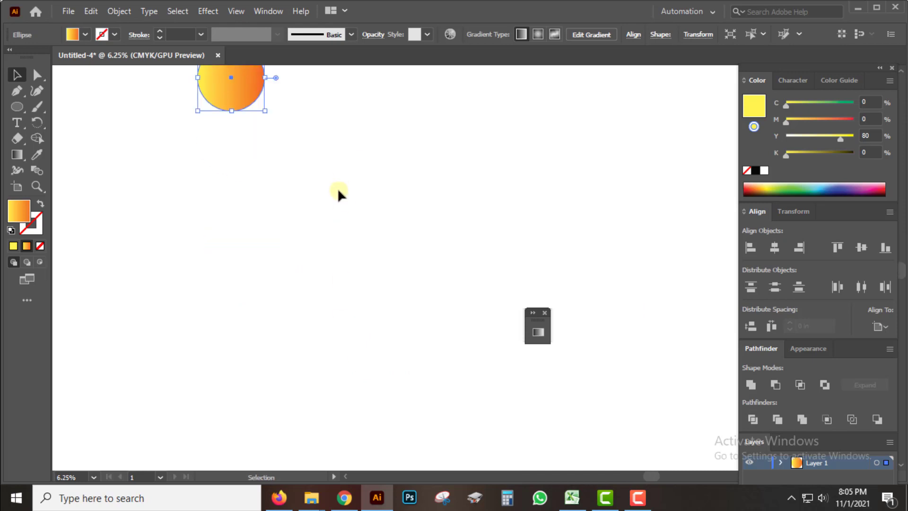
{"action": "left_click_drag", "start_coordinate": [231, 109], "coordinate": [225, 186]}
{"action": "key", "text": "ctrl+z"}
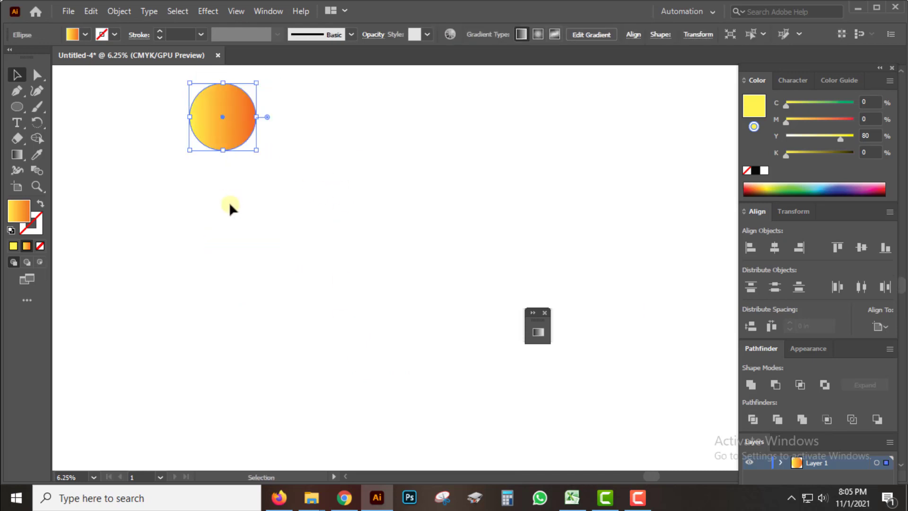
{"action": "key", "text": "ctrl+minus"}
{"action": "key", "text": "ctrl+minus"}
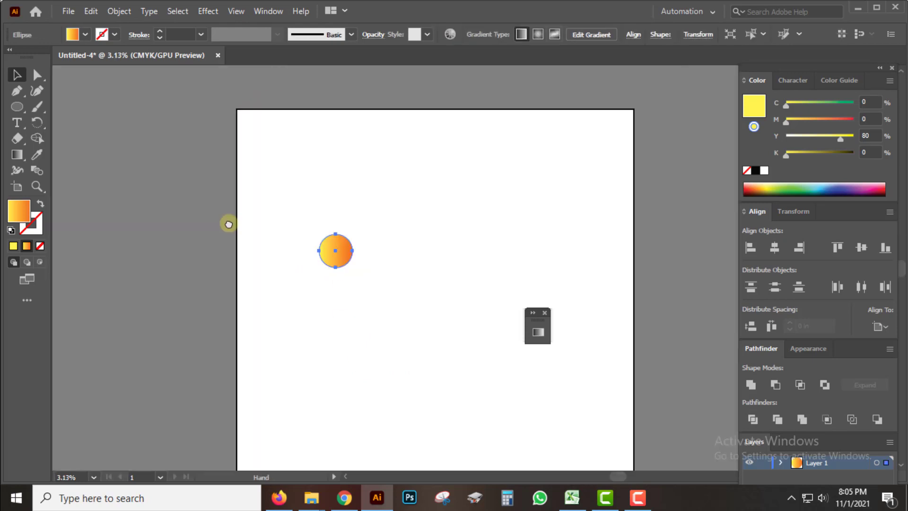
{"action": "left_click_drag", "start_coordinate": [248, 103], "coordinate": [287, 241]}
{"action": "key", "text": "ctrl+plus"}
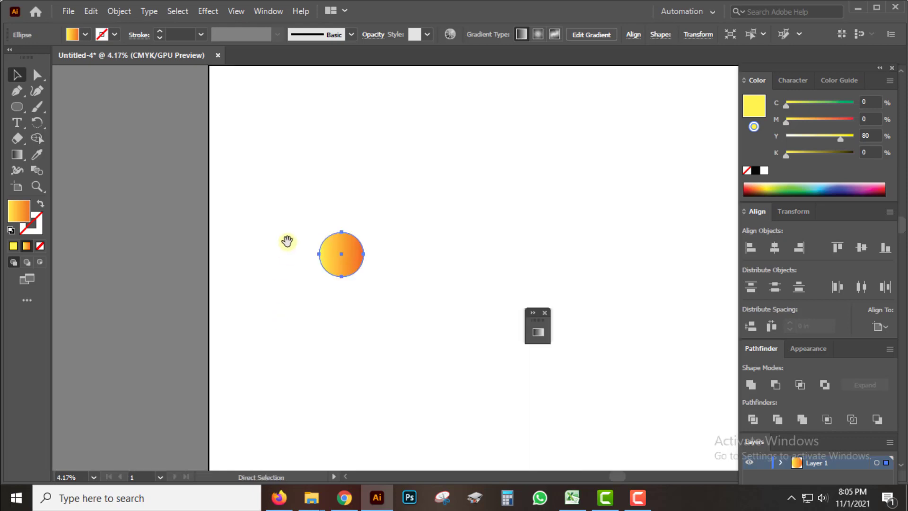
{"action": "mouse_move", "coordinate": [288, 197]}
{"action": "left_mouse_down"}
{"action": "mouse_move", "coordinate": [222, 274]}
{"action": "mouse_move", "coordinate": [221, 222]}
{"action": "mouse_move", "coordinate": [241, 200]}
{"action": "left_mouse_up"}
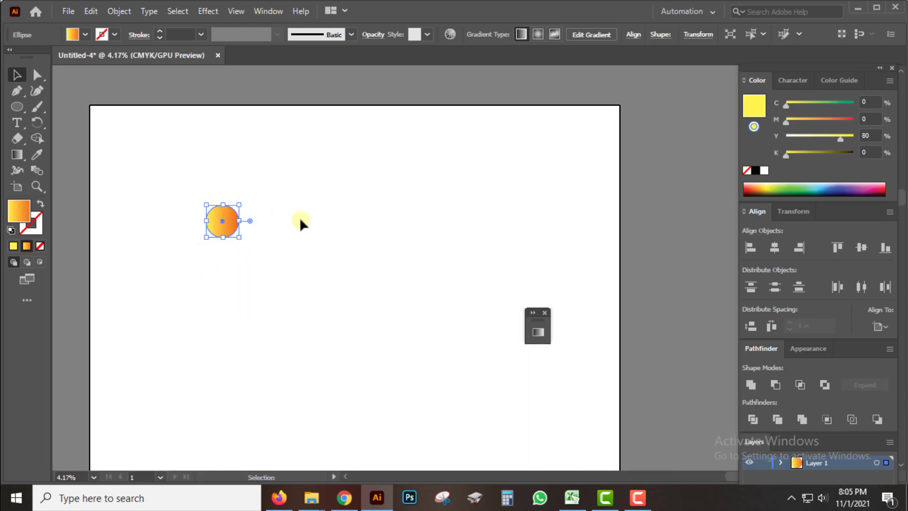
{"action": "left_click", "coordinate": [299, 217]}
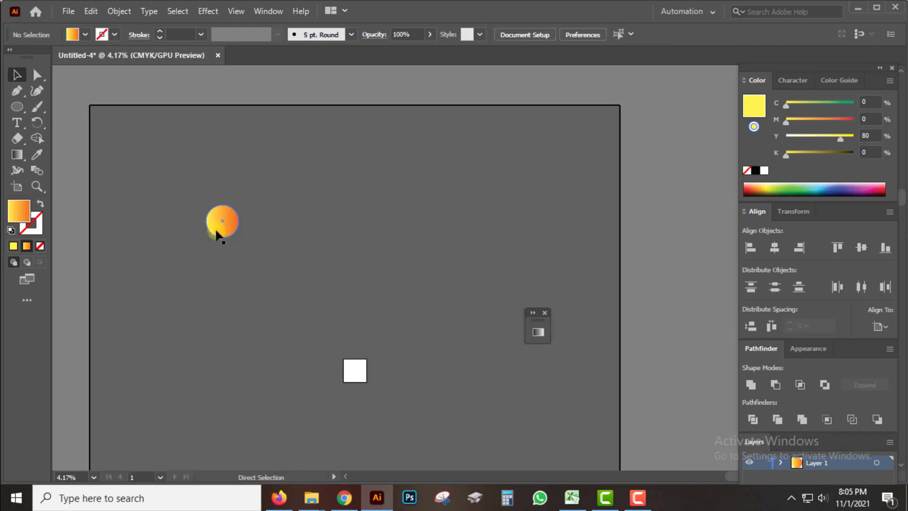
Alt-drag a copy of the circle straight down and select both circles
{"action": "key", "text": "ctrl+plus"}
{"action": "scroll", "coordinate": [284, 218], "scroll_direction": "down", "scroll_amount": 2}
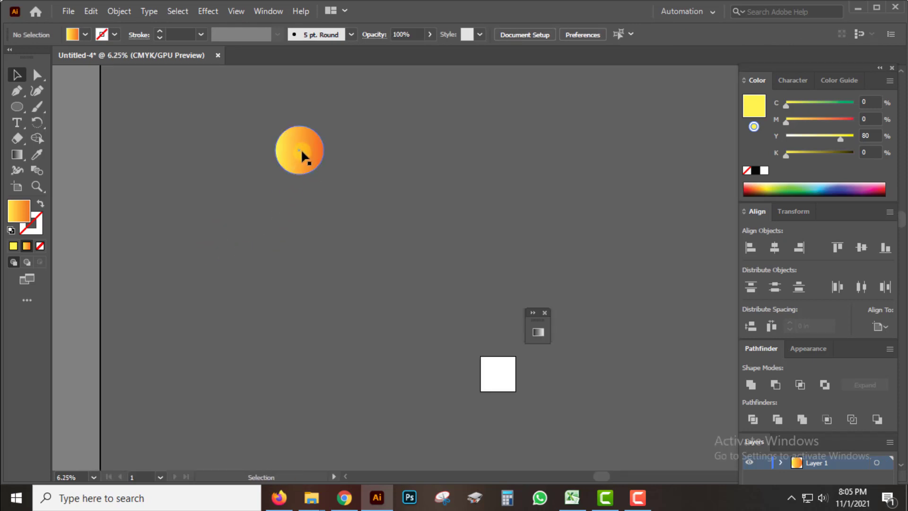
{"action": "left_click_drag", "start_coordinate": [301, 149], "coordinate": [301, 341]}
{"action": "left_click", "coordinate": [158, 272]}
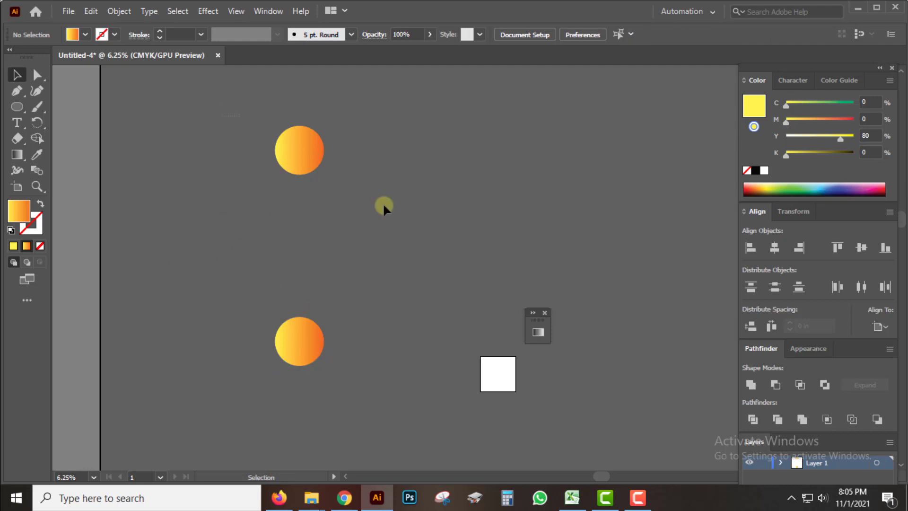
{"action": "key", "text": "ctrl+a"}
Blend the two gradient circles with Object > Blend
{"action": "left_click", "coordinate": [114, 13]}
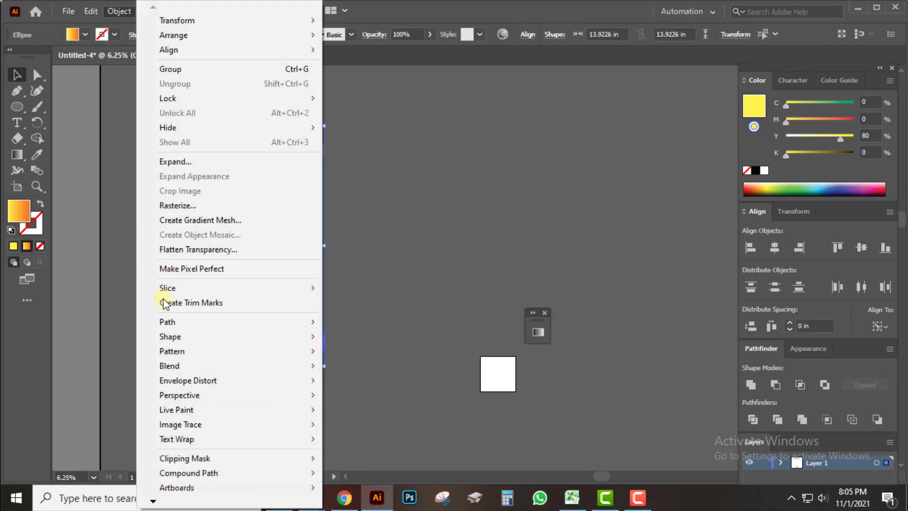
{"action": "mouse_move", "coordinate": [175, 409]}
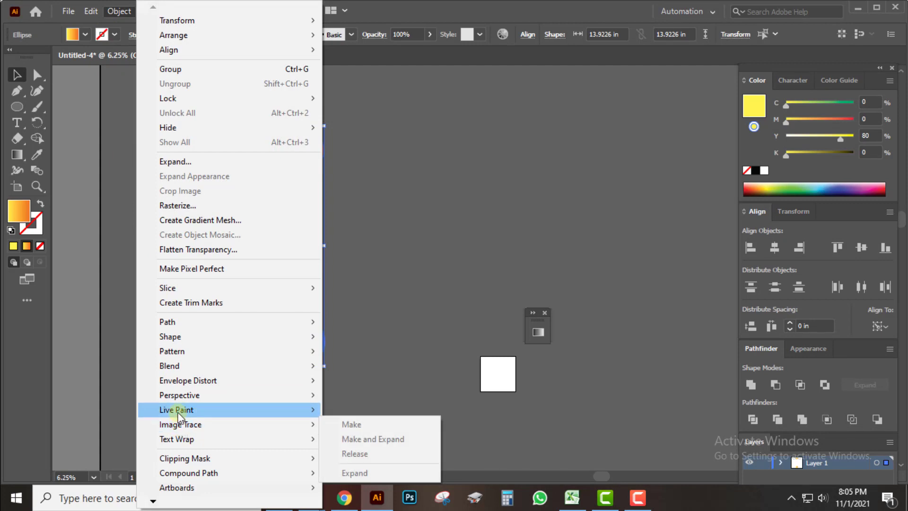
{"action": "mouse_move", "coordinate": [169, 366]}
{"action": "left_click", "coordinate": [360, 373]}
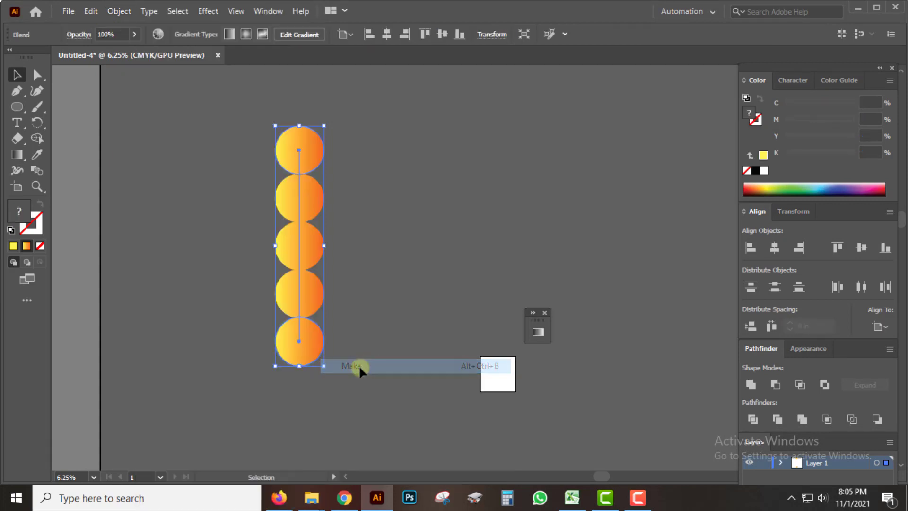
{"action": "left_click", "coordinate": [273, 127]}
{"action": "key", "text": "ctrl+a"}
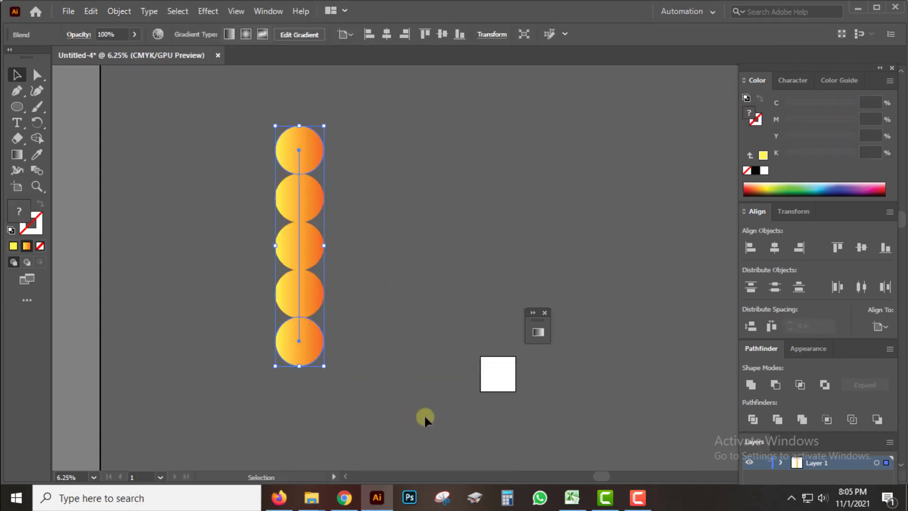
{"action": "left_click", "coordinate": [90, 11]}
{"action": "left_click", "coordinate": [119, 11]}
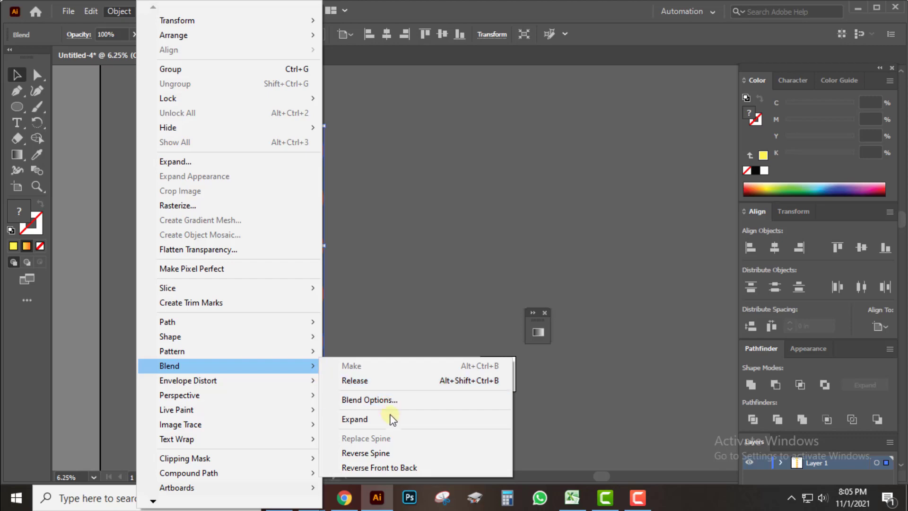
Set blend spacing to 100 Specified Steps with preview, then move the capsule left
{"action": "left_click", "coordinate": [390, 401]}
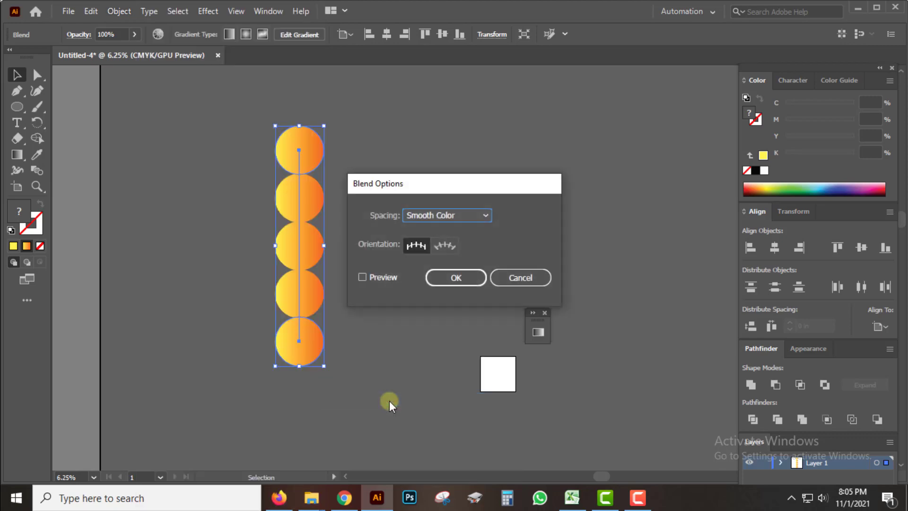
{"action": "left_click", "coordinate": [455, 215]}
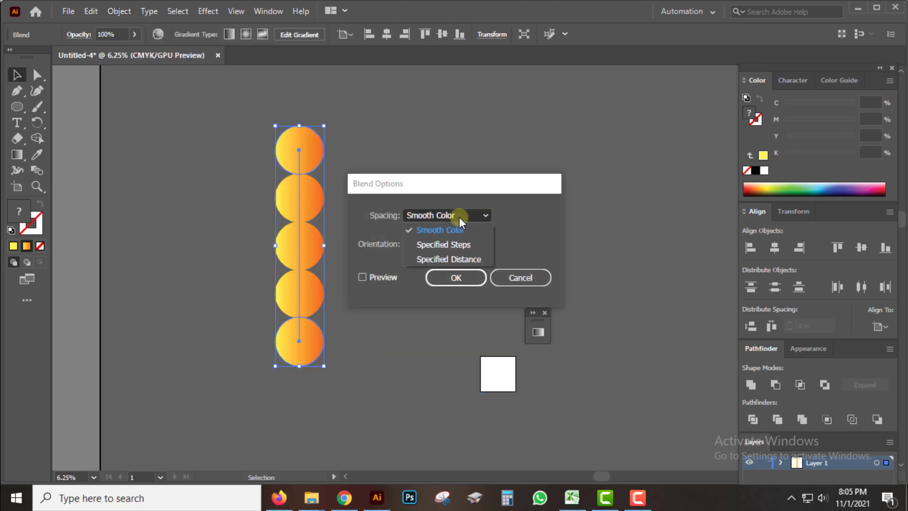
{"action": "left_click", "coordinate": [453, 245]}
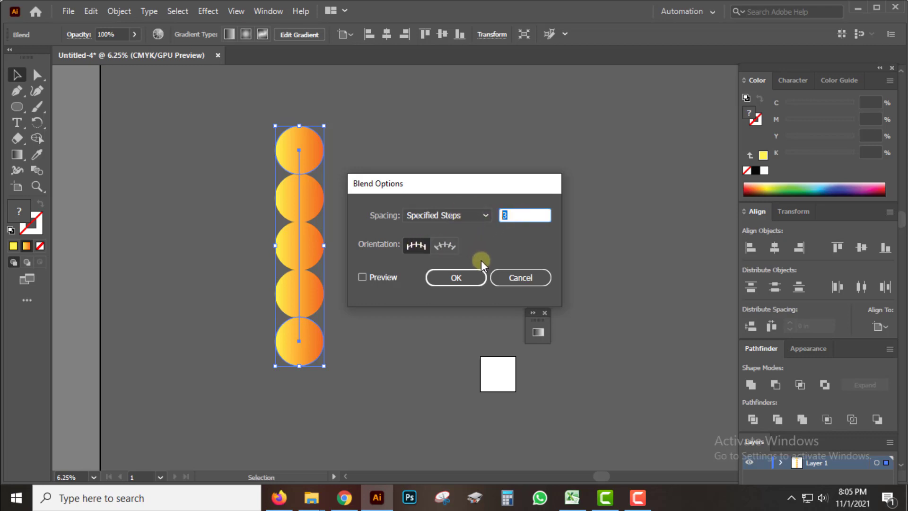
{"action": "type", "text": "1"}
{"action": "type", "text": "1"}
{"action": "key", "text": "Up"}
{"action": "key", "text": "Up"}
{"action": "key", "text": "Up"}
{"action": "key", "text": "Up"}
{"action": "key", "text": "Up"}
{"action": "key", "text": "Up"}
{"action": "key", "text": "Up"}
{"action": "key", "text": "Up"}
{"action": "key", "text": "Up"}
{"action": "key", "text": "Up"}
{"action": "key", "text": "Up"}
{"action": "type", "text": "100"}
{"action": "left_click", "coordinate": [379, 277]}
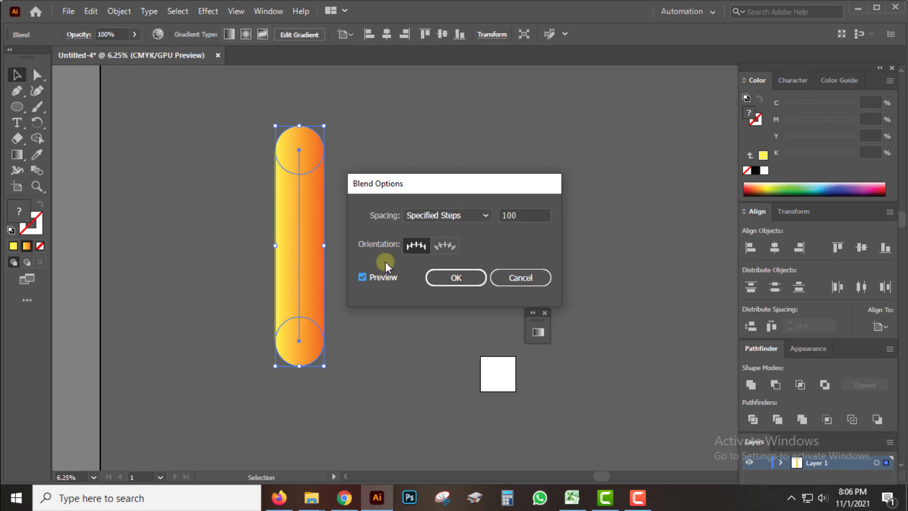
{"action": "left_click", "coordinate": [459, 278]}
{"action": "left_click", "coordinate": [472, 235]}
{"action": "left_click_drag", "start_coordinate": [302, 251], "coordinate": [263, 248]}
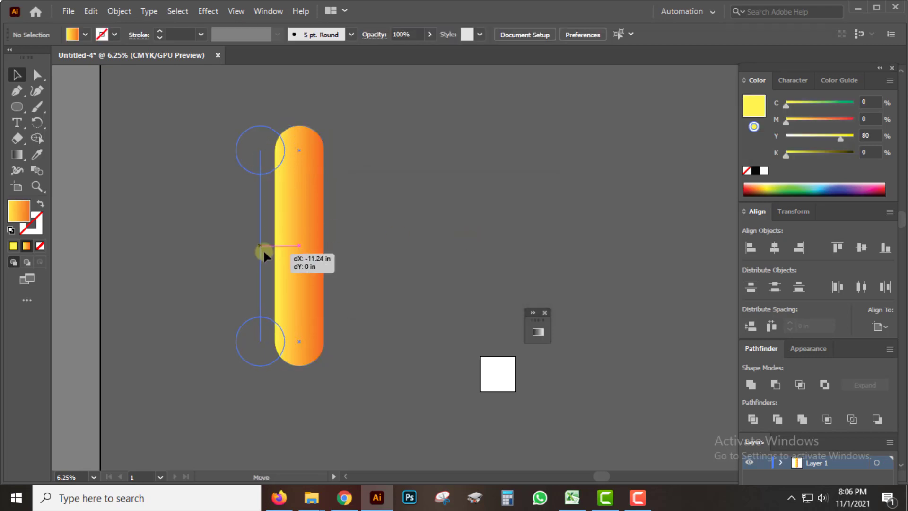
Nudge the capsule left and place an enlarged placeholder text object beside it
{"action": "left_click", "coordinate": [403, 279]}
{"action": "left_click_drag", "start_coordinate": [263, 290], "coordinate": [258, 301]}
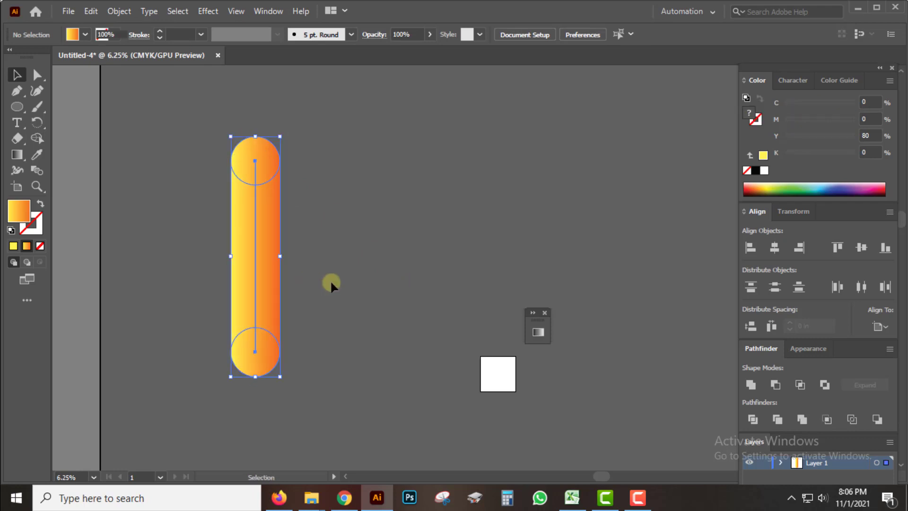
{"action": "left_click", "coordinate": [146, 194]}
{"action": "left_click", "coordinate": [17, 123]}
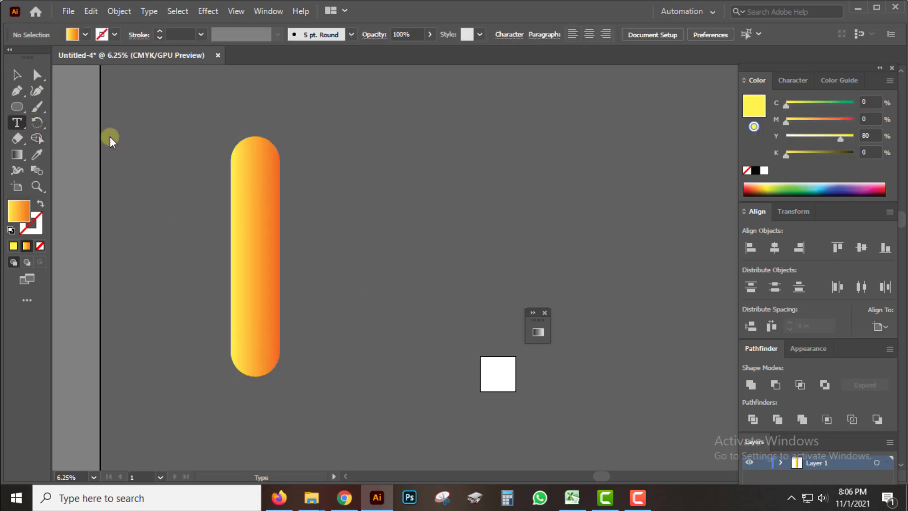
{"action": "left_click", "coordinate": [379, 186]}
{"action": "left_click", "coordinate": [14, 72]}
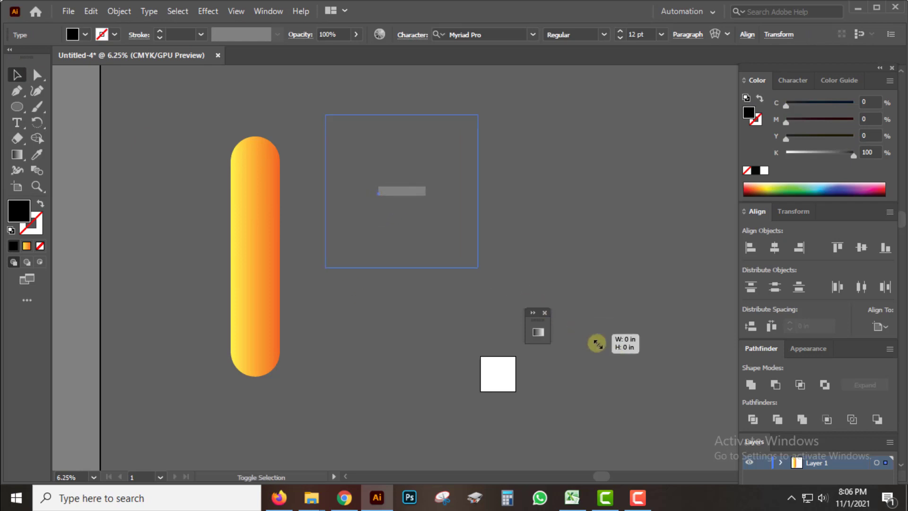
{"action": "left_click_drag", "start_coordinate": [393, 203], "coordinate": [501, 278]}
{"action": "left_click_drag", "start_coordinate": [441, 197], "coordinate": [588, 274]}
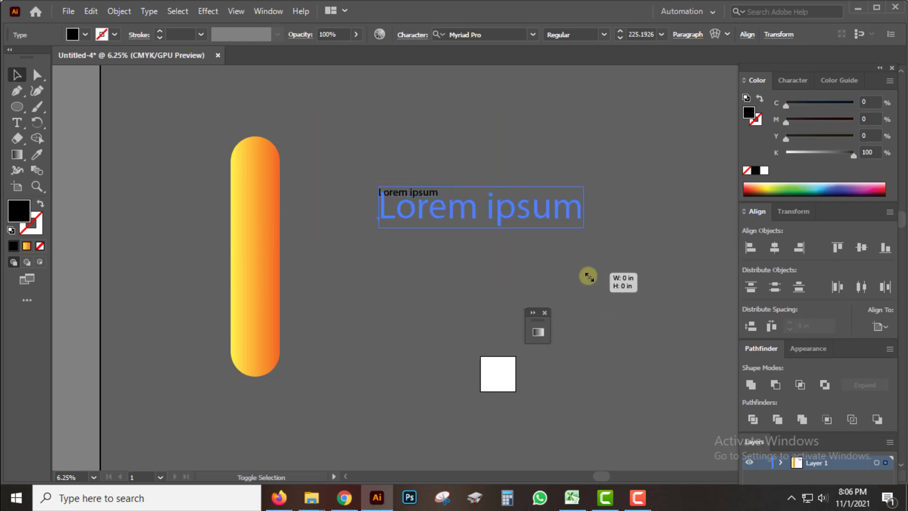
{"action": "left_click_drag", "start_coordinate": [486, 196], "coordinate": [421, 183]}
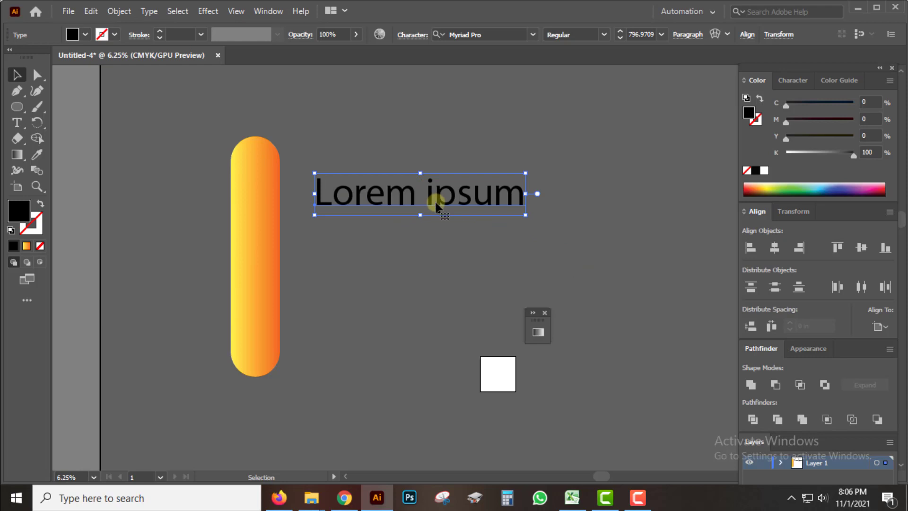
Replace the placeholder text with a single G and reposition it beside the capsule
{"action": "triple_click", "coordinate": [435, 200]}
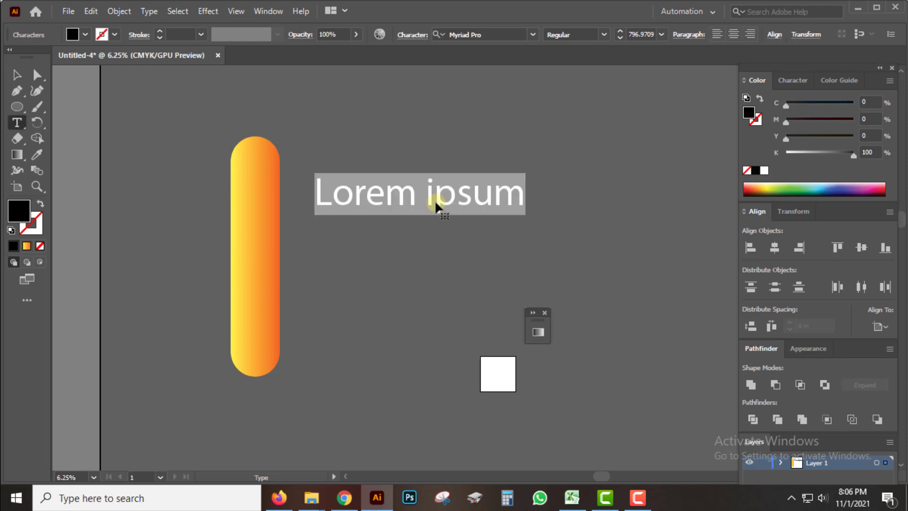
{"action": "type", "text": "G"}
{"action": "key", "text": "Escape"}
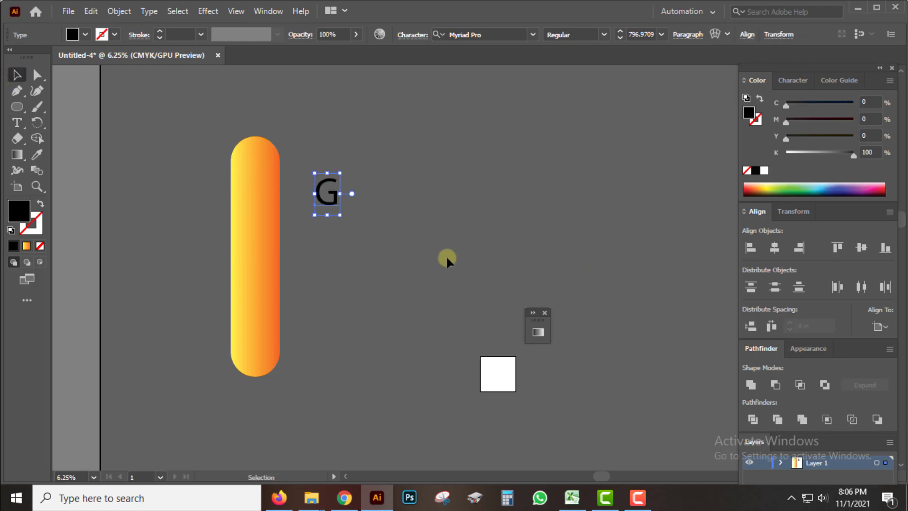
{"action": "left_click_drag", "start_coordinate": [341, 215], "coordinate": [405, 339]}
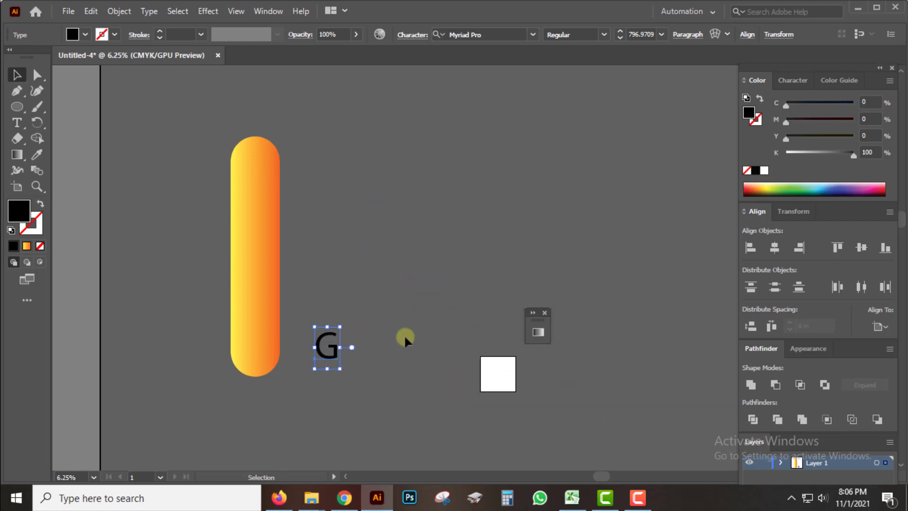
{"action": "mouse_move", "coordinate": [345, 328]}
{"action": "left_mouse_down"}
{"action": "mouse_move", "coordinate": [409, 263]}
{"action": "mouse_move", "coordinate": [340, 303]}
{"action": "mouse_move", "coordinate": [337, 322]}
{"action": "left_mouse_up"}
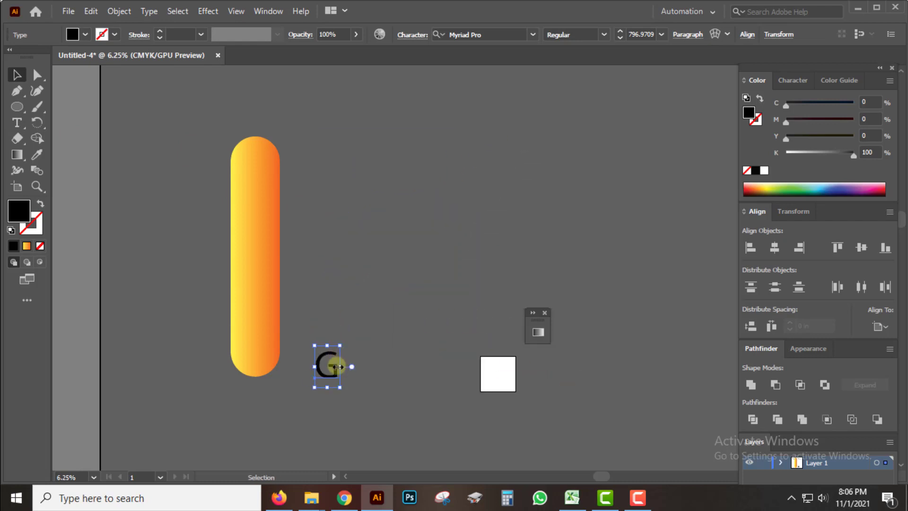
{"action": "left_click_drag", "start_coordinate": [349, 367], "coordinate": [399, 167]}
{"action": "right_click", "coordinate": [401, 175]}
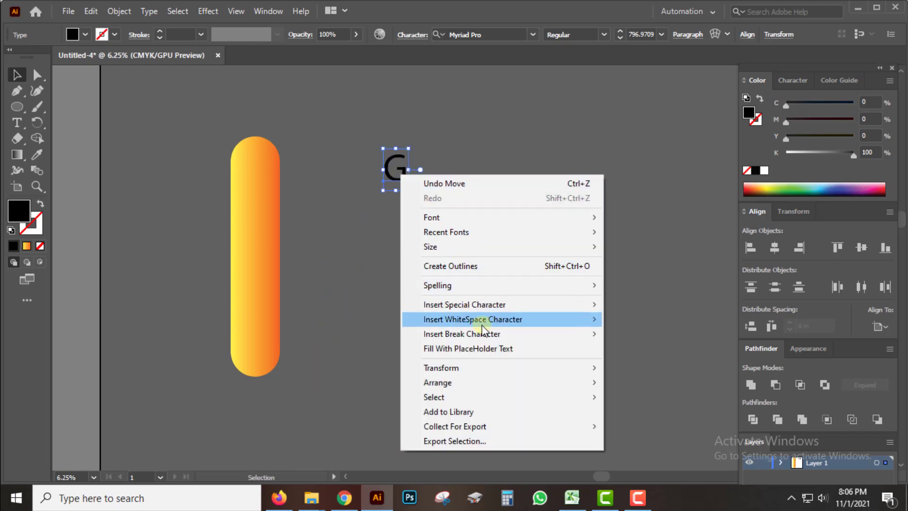
Convert the G to outlines, enlarge it, and move it up and left
{"action": "left_click", "coordinate": [450, 266]}
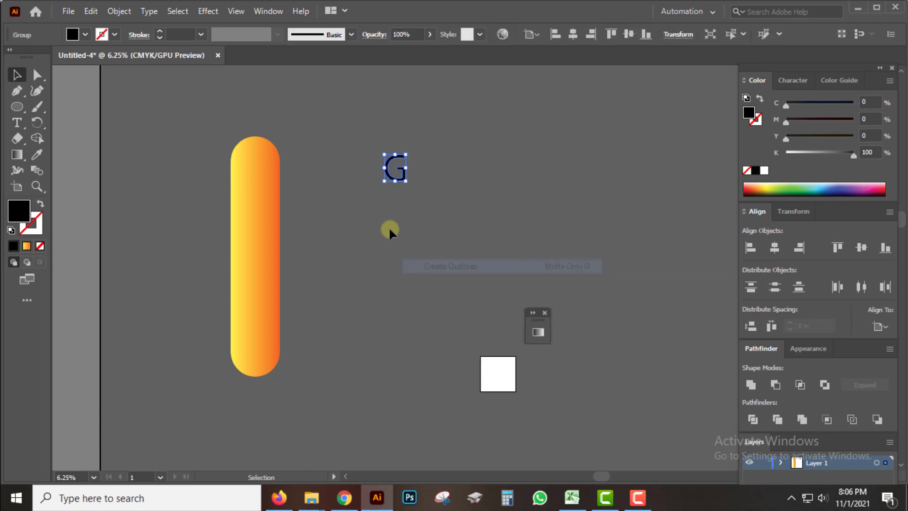
{"action": "left_click_drag", "start_coordinate": [404, 183], "coordinate": [539, 305]}
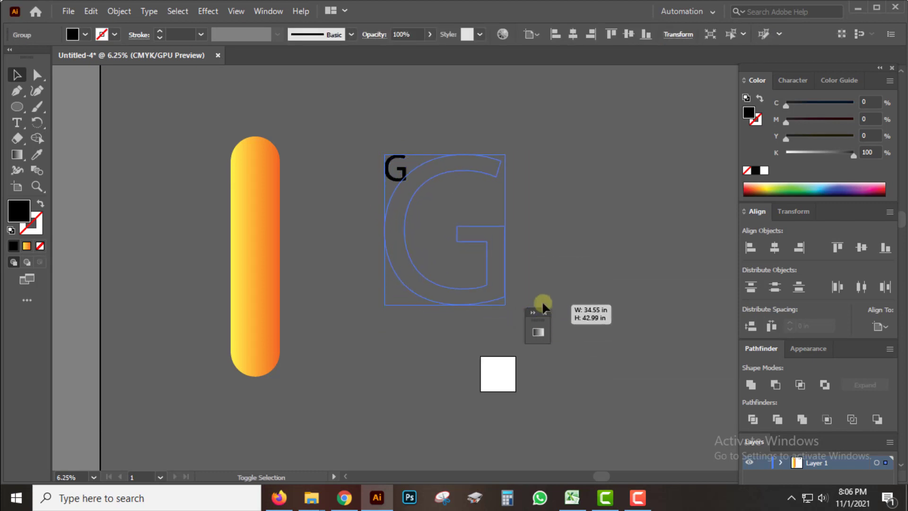
{"action": "left_click_drag", "start_coordinate": [489, 235], "coordinate": [461, 222]}
{"action": "left_click", "coordinate": [18, 76]}
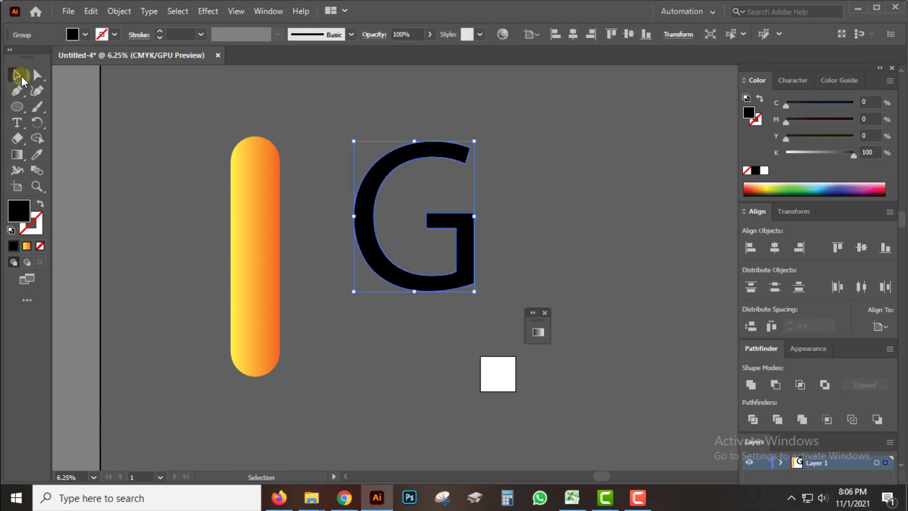
Swap the G's fill and stroke, ungroup it, and move it down-left
{"action": "left_click", "coordinate": [39, 205]}
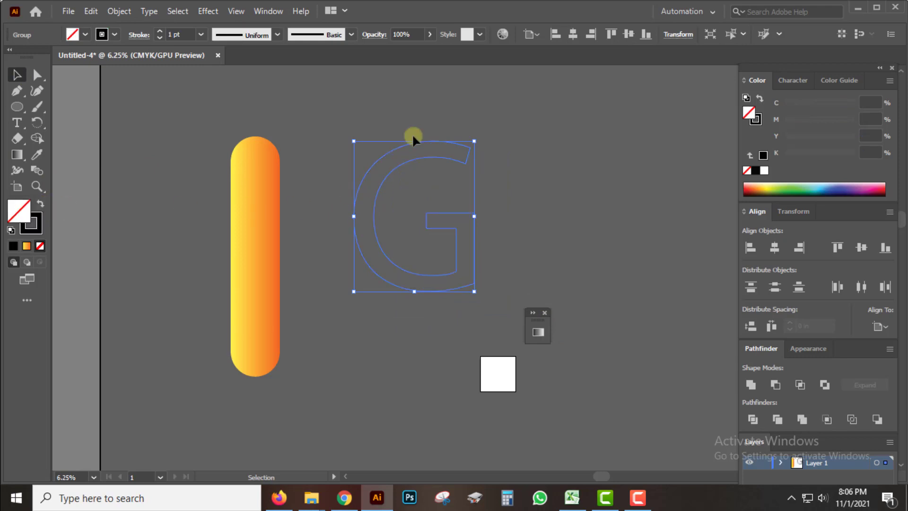
{"action": "right_click", "coordinate": [413, 133]}
{"action": "left_click", "coordinate": [448, 239]}
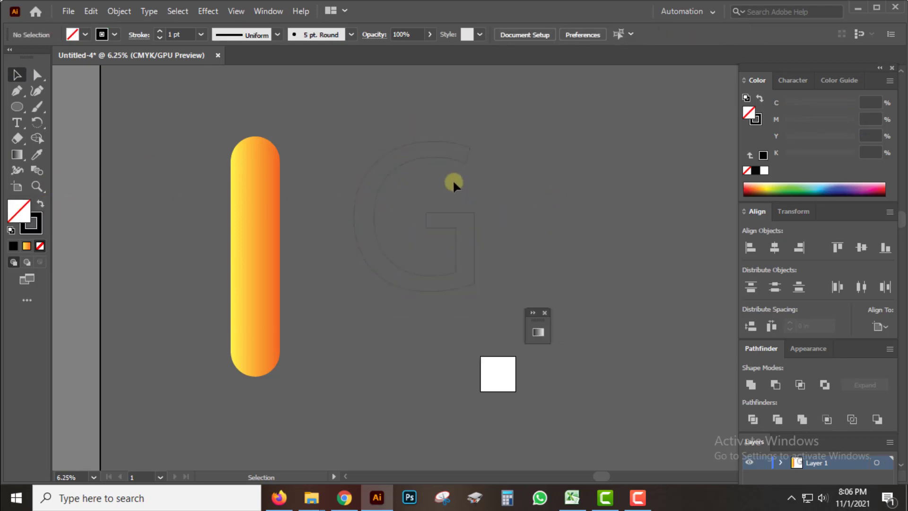
{"action": "left_click_drag", "start_coordinate": [460, 161], "coordinate": [486, 187]}
{"action": "left_click", "coordinate": [506, 200]}
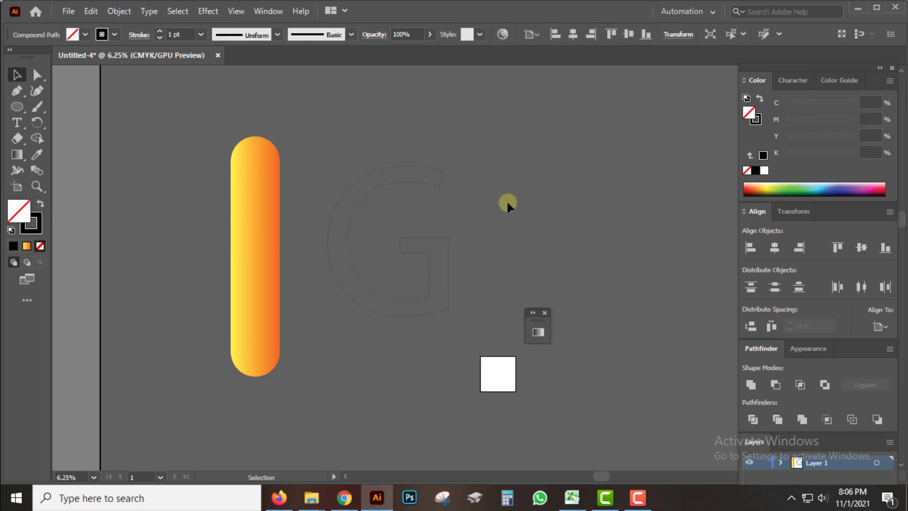
Zoom in, select the G, and change its stroke colour to magenta
{"action": "key", "text": "ctrl+equal"}
{"action": "scroll", "coordinate": [502, 198], "scroll_direction": "up", "scroll_amount": 3}
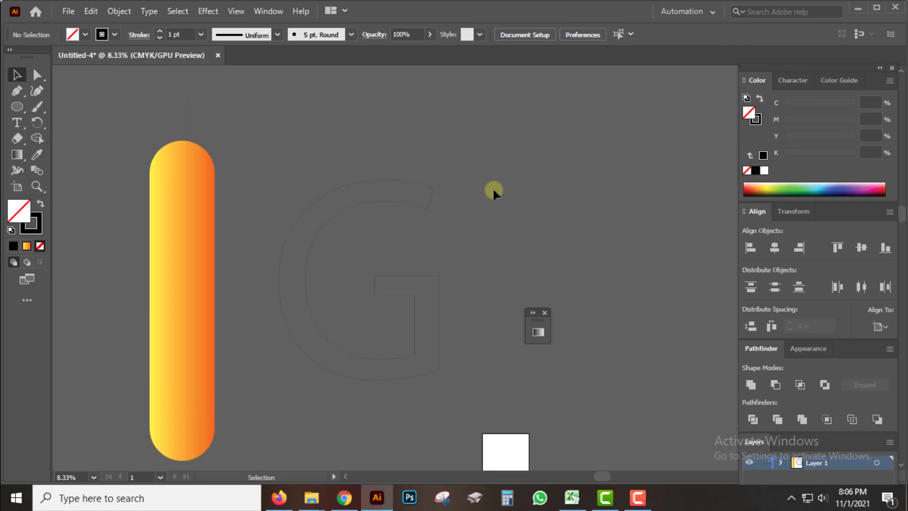
{"action": "scroll", "coordinate": [493, 189], "scroll_direction": "up", "scroll_amount": 1}
{"action": "left_click", "coordinate": [438, 287]}
{"action": "left_click", "coordinate": [559, 302]}
{"action": "key", "text": "ctrl"}
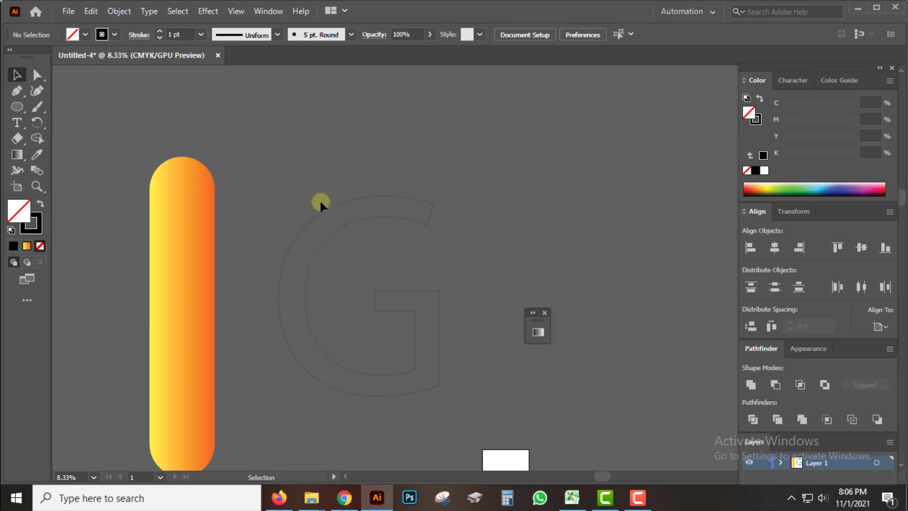
{"action": "left_click", "coordinate": [427, 304]}
{"action": "key", "text": "x"}
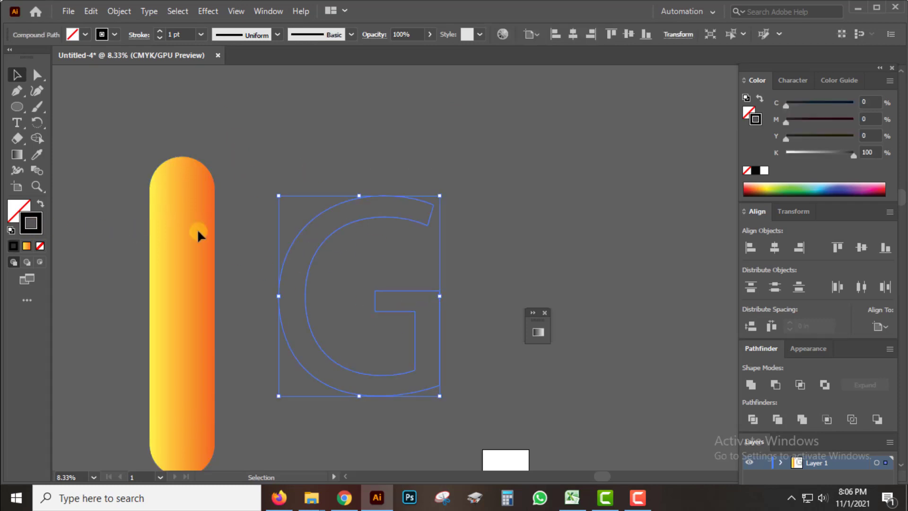
{"action": "mouse_move", "coordinate": [821, 151]}
{"action": "left_mouse_down"}
{"action": "mouse_move", "coordinate": [798, 134]}
{"action": "mouse_move", "coordinate": [854, 119]}
{"action": "left_mouse_up"}
{"action": "left_click", "coordinate": [494, 201]}
{"action": "key", "text": "ctrl+z"}
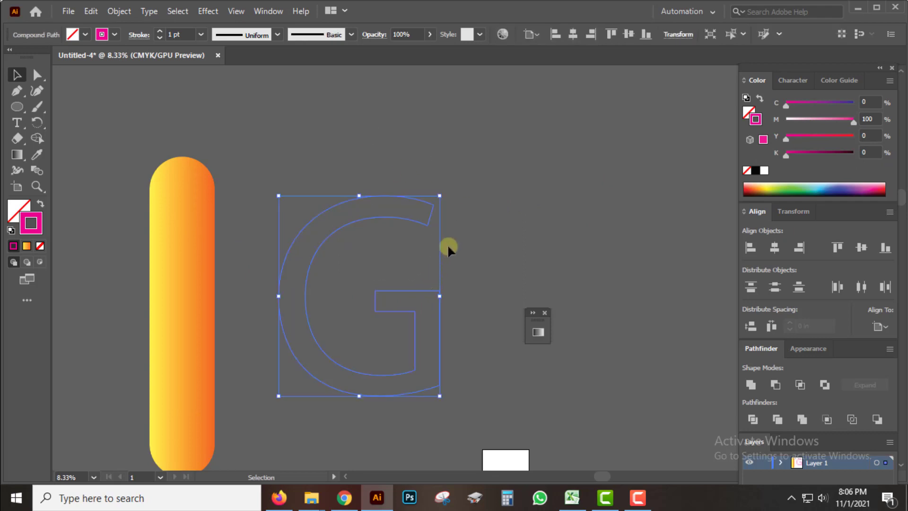
Delete the upper inner arc and lower-left inner segments of the G outline
{"action": "left_click", "coordinate": [37, 74]}
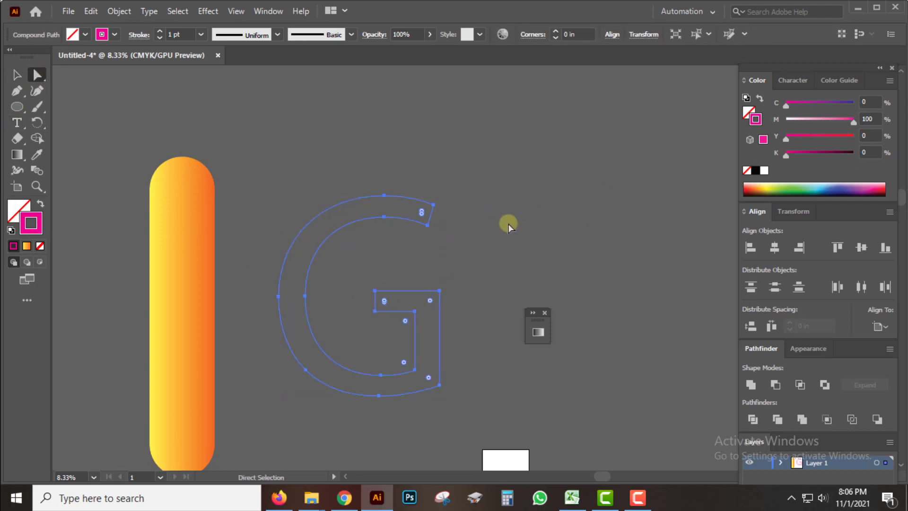
{"action": "left_click", "coordinate": [508, 227]}
{"action": "left_click", "coordinate": [397, 212]}
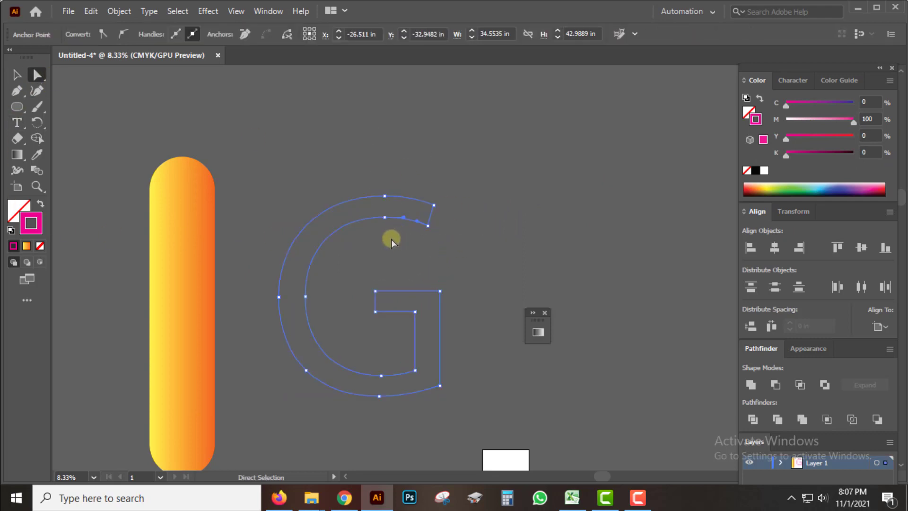
{"action": "left_click", "coordinate": [402, 225]}
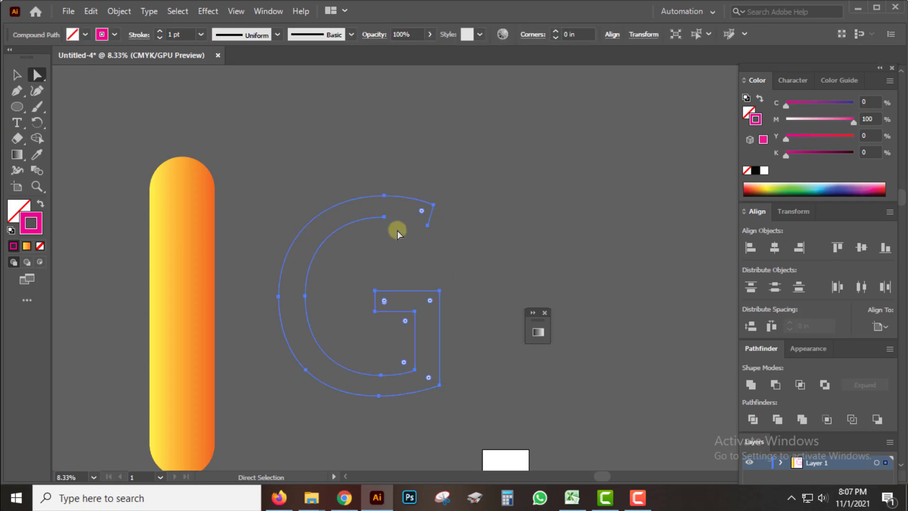
{"action": "left_click", "coordinate": [397, 231]}
{"action": "left_click", "coordinate": [373, 228]}
{"action": "key", "text": "Delete"}
{"action": "left_click", "coordinate": [333, 281]}
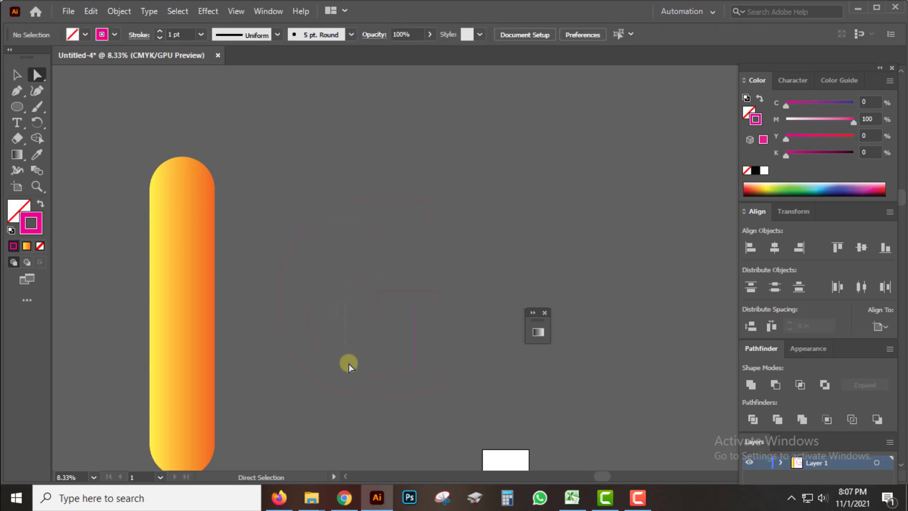
{"action": "left_click", "coordinate": [410, 378]}
{"action": "key", "text": "Delete"}
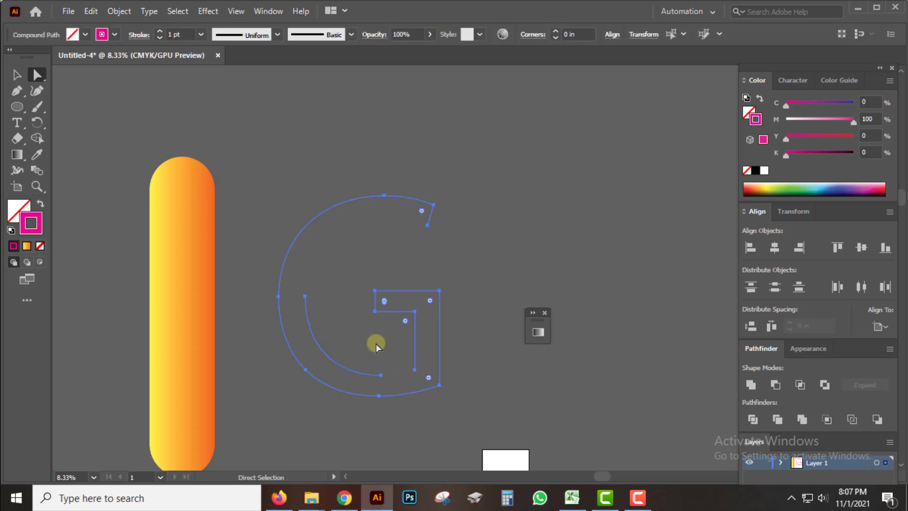
{"action": "left_click", "coordinate": [359, 368]}
{"action": "key", "text": "Delete"}
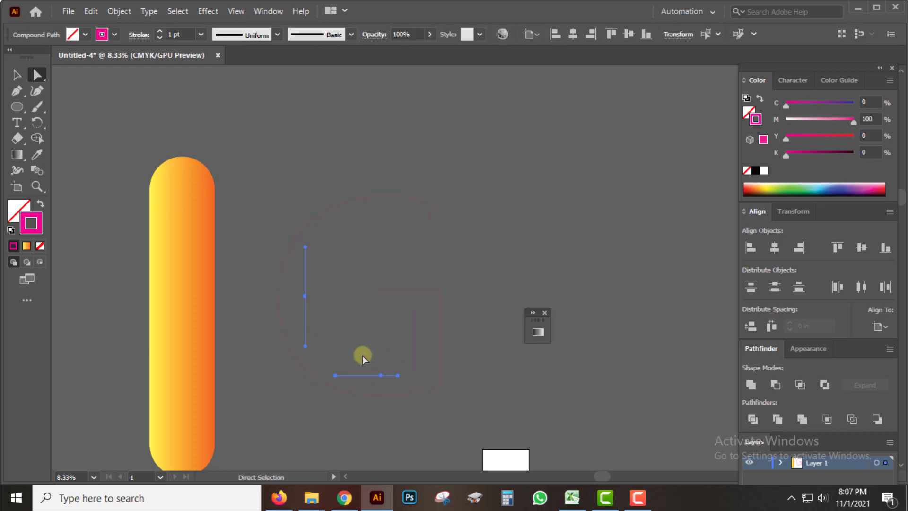
{"action": "left_click", "coordinate": [360, 351]}
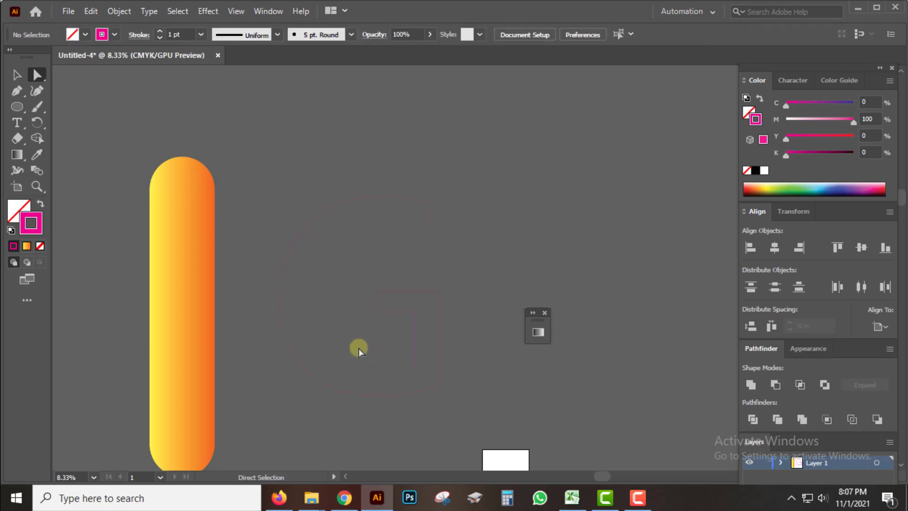
Remove another inner segment, undoing an accidental deletion at the G's top
{"action": "left_click", "coordinate": [414, 361]}
{"action": "key", "text": "Delete"}
{"action": "left_click", "coordinate": [396, 342]}
{"action": "left_click", "coordinate": [420, 357]}
{"action": "left_click", "coordinate": [419, 217]}
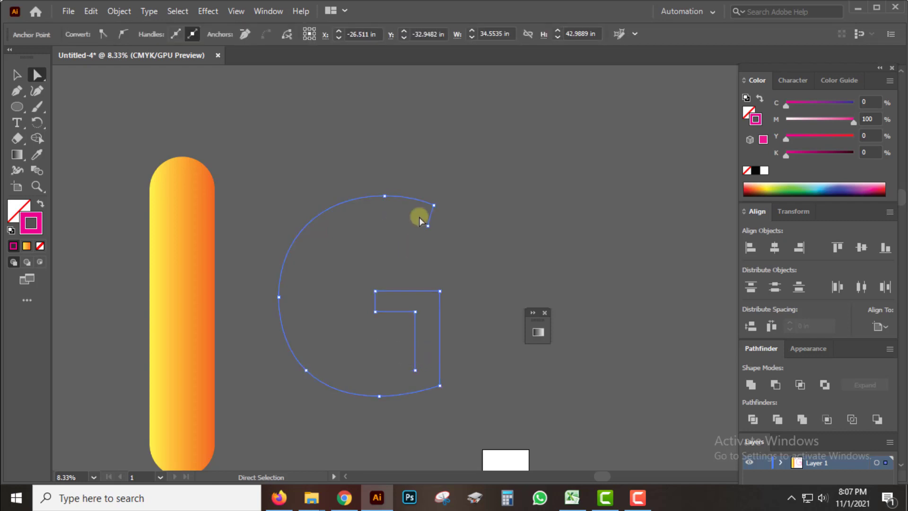
{"action": "key", "text": "Delete"}
{"action": "key", "text": "ctrl+z"}
{"action": "left_click", "coordinate": [432, 225]}
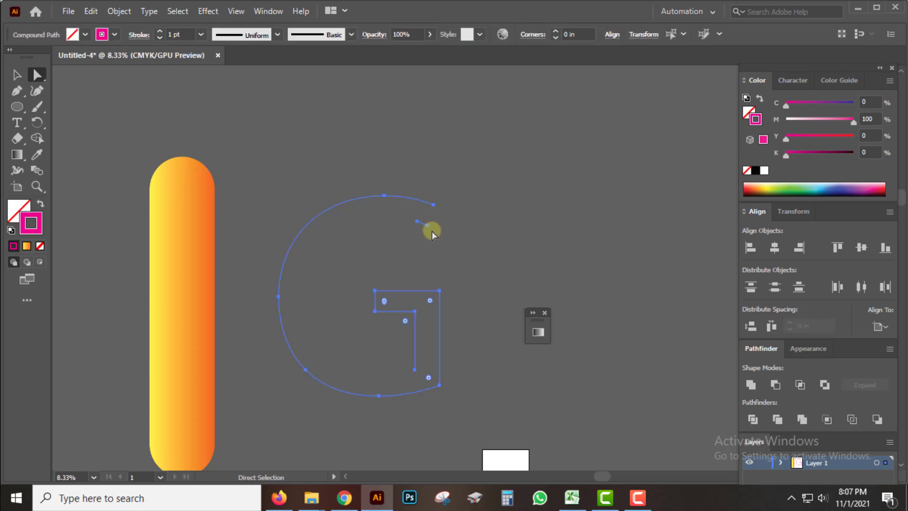
{"action": "left_click", "coordinate": [402, 240]}
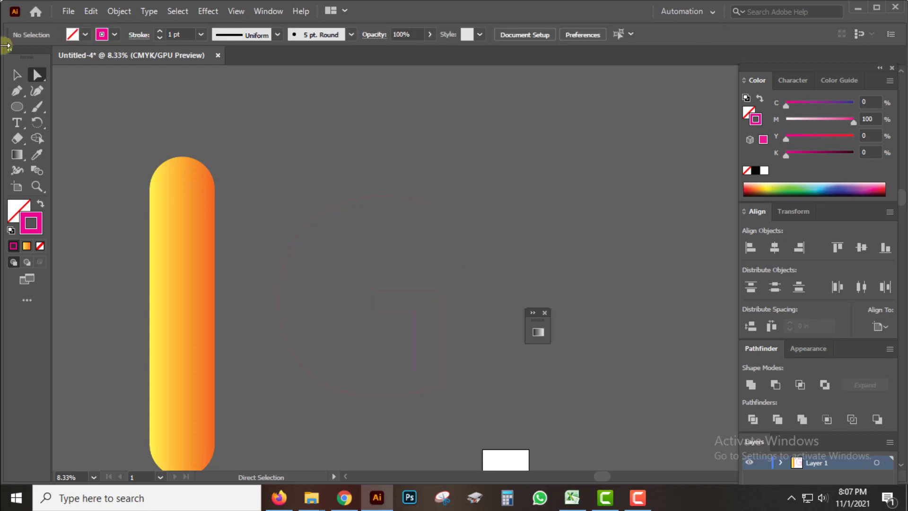
{"action": "left_click", "coordinate": [399, 240]}
{"action": "left_click", "coordinate": [324, 171]}
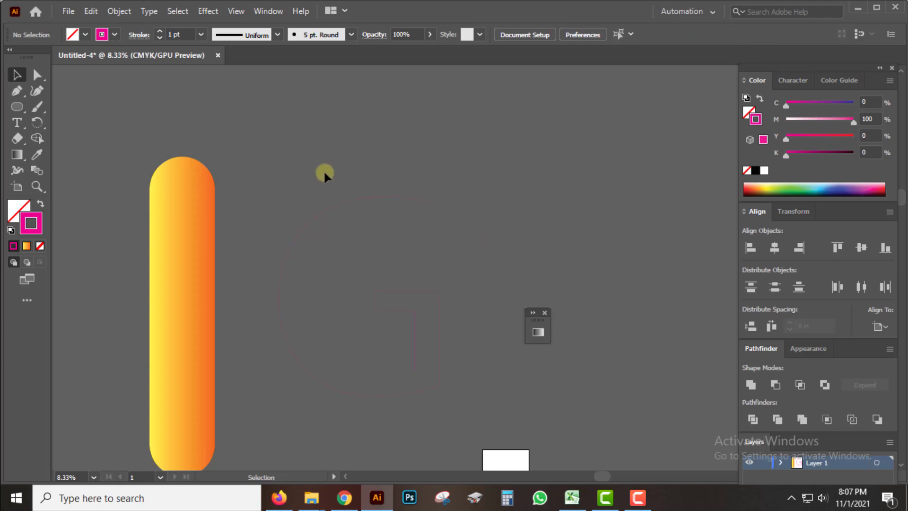
{"action": "left_click", "coordinate": [448, 305]}
Delete the G's inner vertical and horizontal segments with Direct Selection
{"action": "left_click", "coordinate": [37, 75]}
{"action": "left_click", "coordinate": [408, 348]}
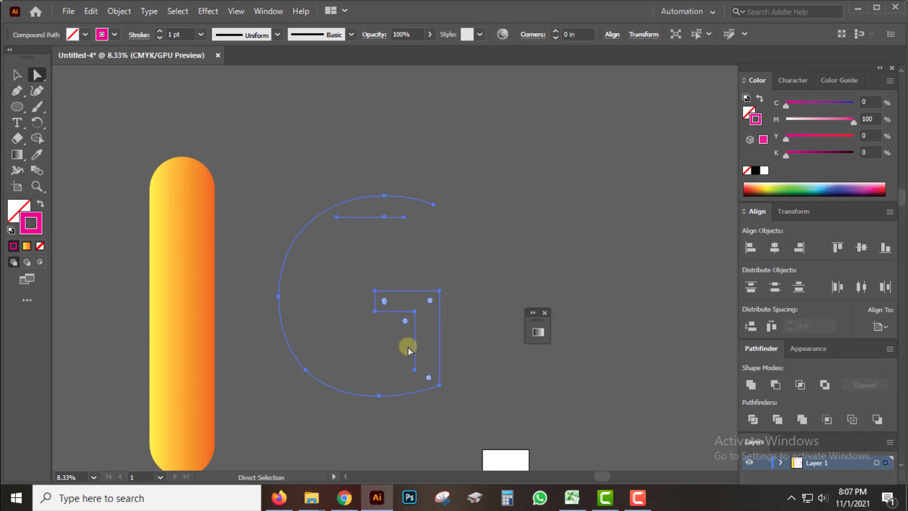
{"action": "left_click", "coordinate": [392, 337]}
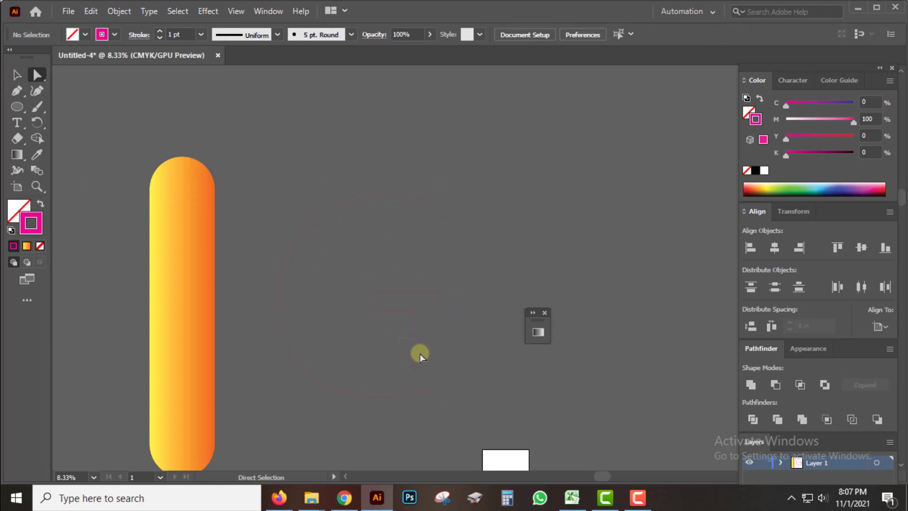
{"action": "left_click", "coordinate": [420, 353]}
{"action": "key", "text": "Delete"}
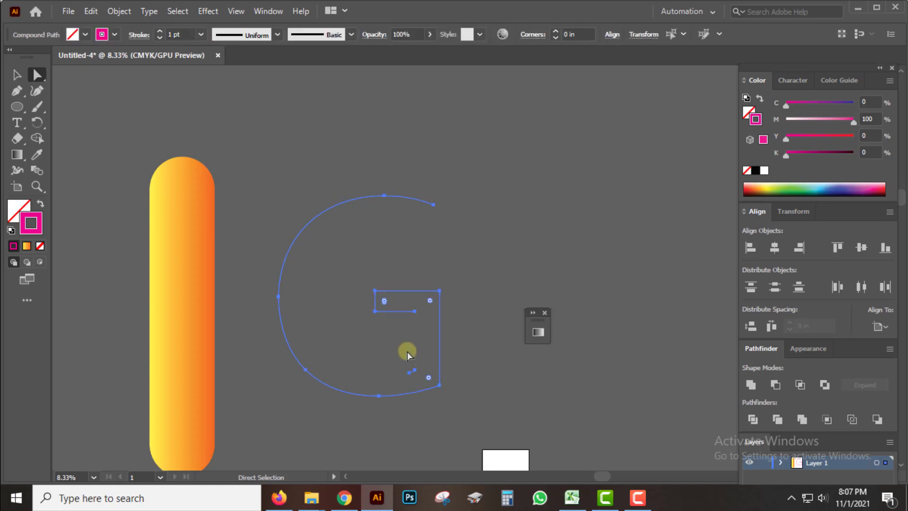
{"action": "left_click", "coordinate": [401, 320]}
{"action": "left_click", "coordinate": [413, 314]}
{"action": "key", "text": "Delete"}
{"action": "left_click", "coordinate": [377, 307]}
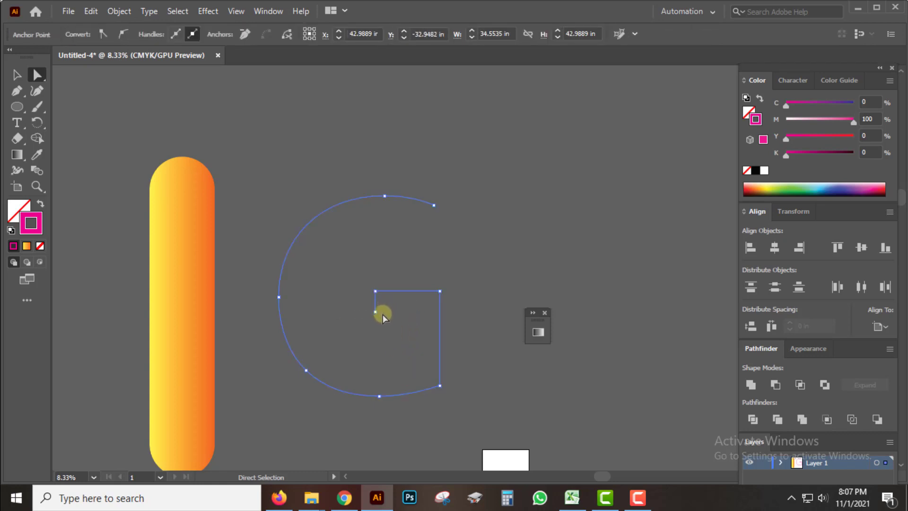
{"action": "key", "text": "ctrl+a"}
Select the whole G skeleton and move it slightly right
{"action": "left_click", "coordinate": [13, 76]}
{"action": "left_click", "coordinate": [306, 183]}
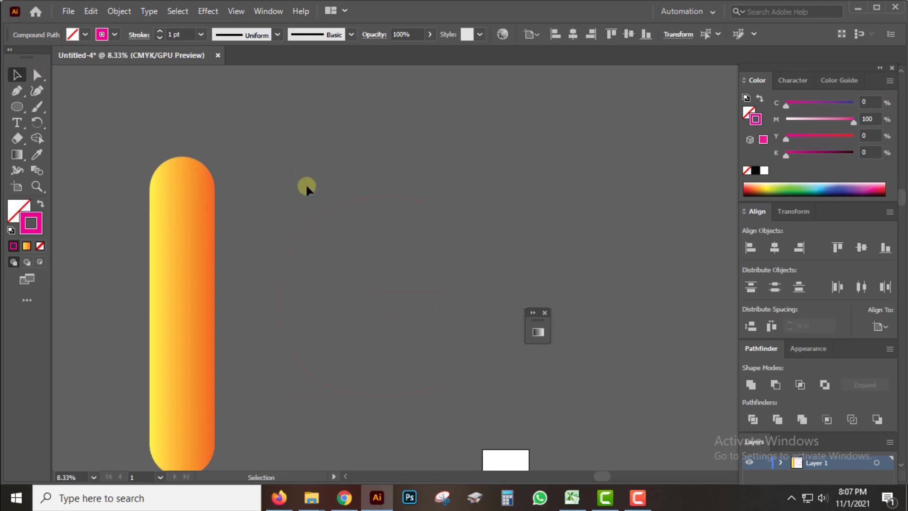
{"action": "left_click", "coordinate": [438, 333]}
{"action": "left_click", "coordinate": [285, 173]}
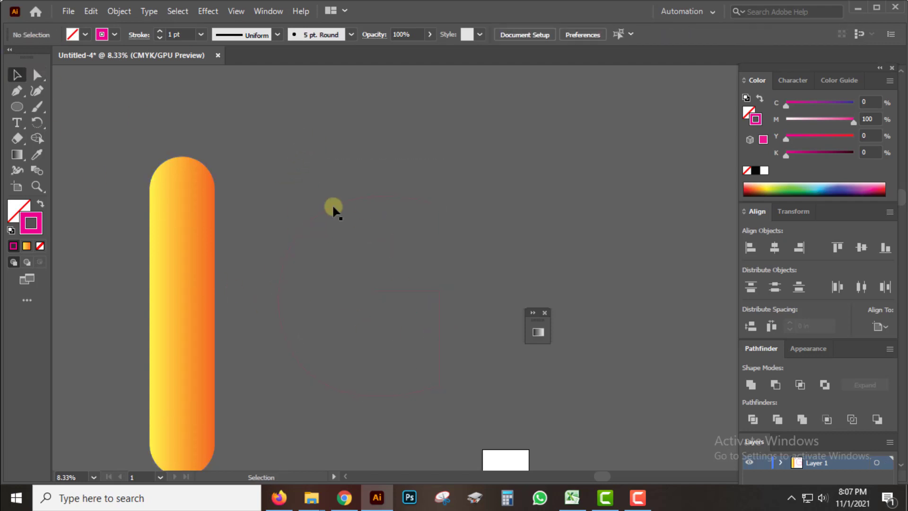
{"action": "left_click_drag", "start_coordinate": [336, 205], "coordinate": [361, 207]}
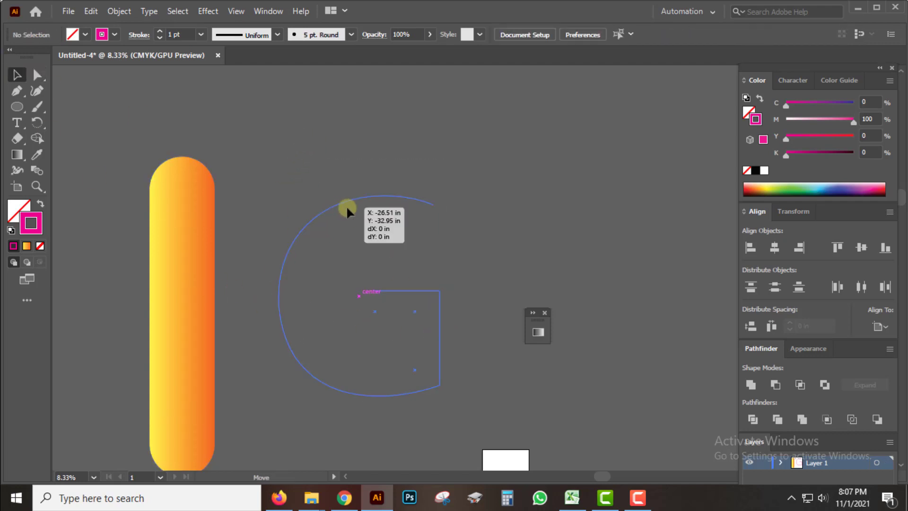
Release the G's compound path
{"action": "right_click", "coordinate": [504, 280]}
{"action": "left_click", "coordinate": [579, 336]}
{"action": "left_click", "coordinate": [600, 184]}
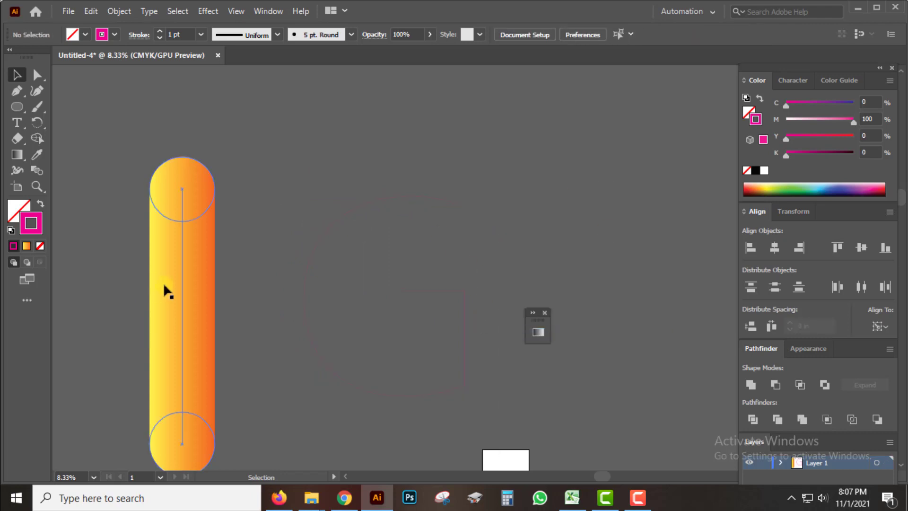
Duplicate the gradient pill beside the original and select the copy with the G
{"action": "left_click_drag", "start_coordinate": [164, 286], "coordinate": [270, 297]}
{"action": "left_click_drag", "start_coordinate": [385, 196], "coordinate": [423, 175]}
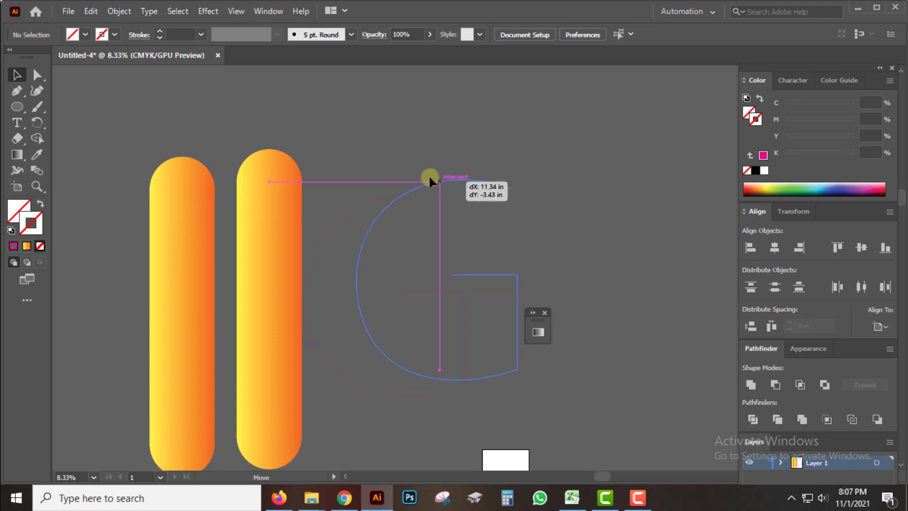
{"action": "left_click", "coordinate": [563, 188]}
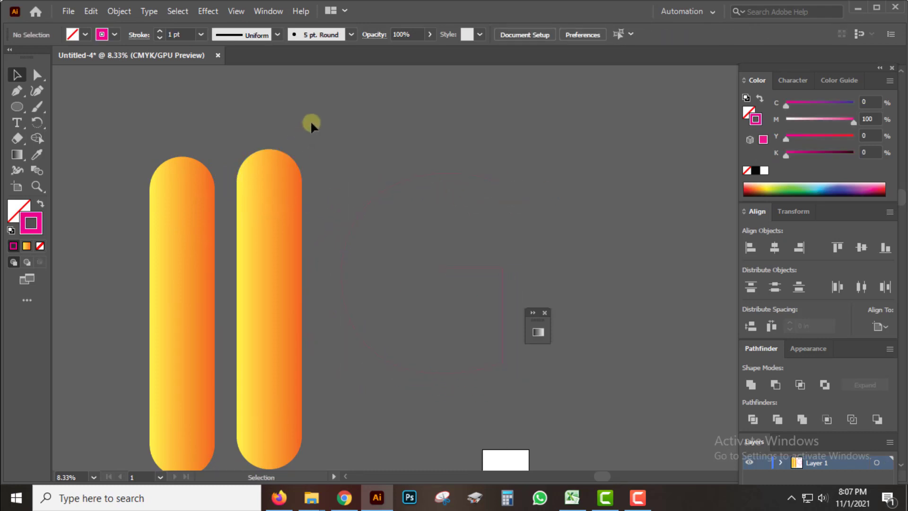
{"action": "key", "text": "ctrl+a"}
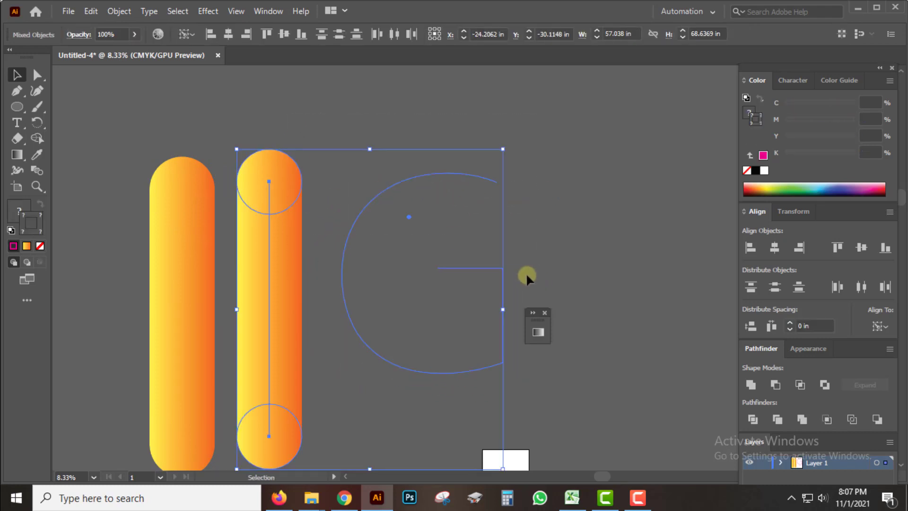
{"action": "scroll", "coordinate": [133, 78], "scroll_direction": "down", "scroll_amount": 1}
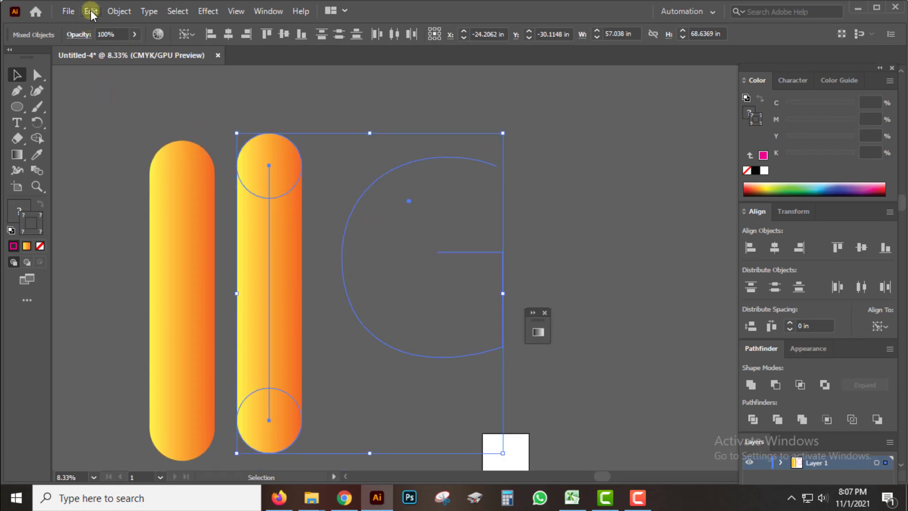
{"action": "left_click", "coordinate": [113, 10]}
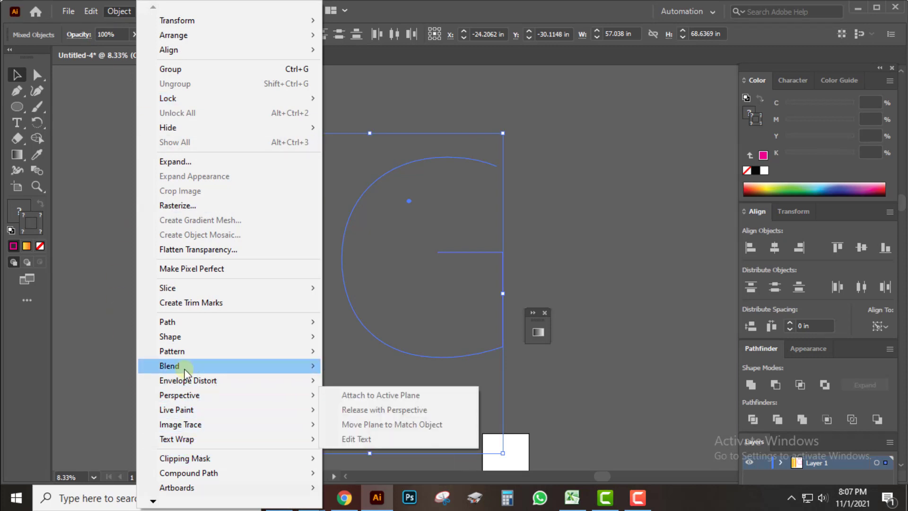
{"action": "mouse_move", "coordinate": [170, 365]}
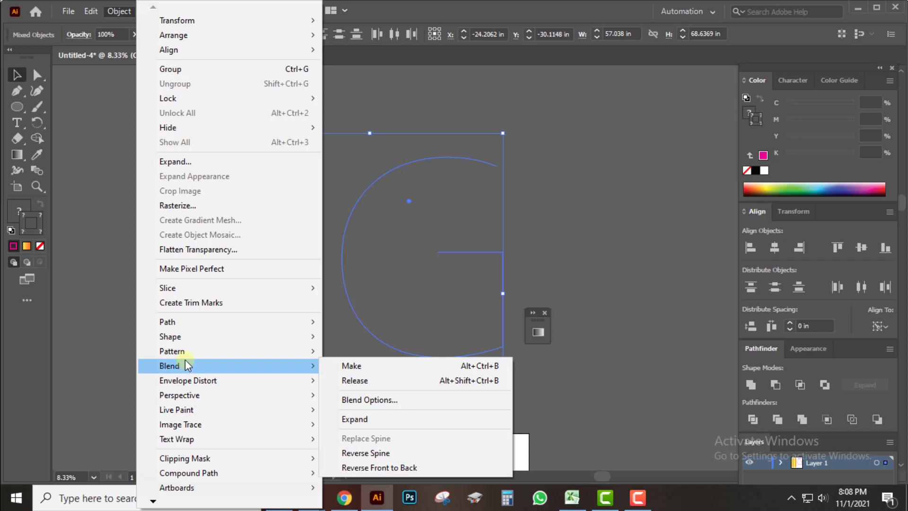
{"action": "left_click", "coordinate": [549, 265]}
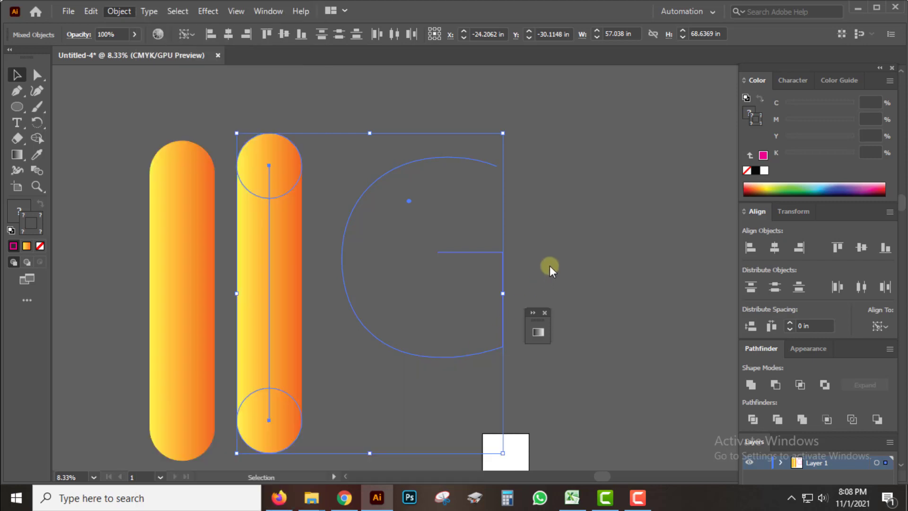
Select the G path and open its context menu twice, dismissing it each time
{"action": "left_click", "coordinate": [432, 156]}
{"action": "right_click", "coordinate": [431, 156]}
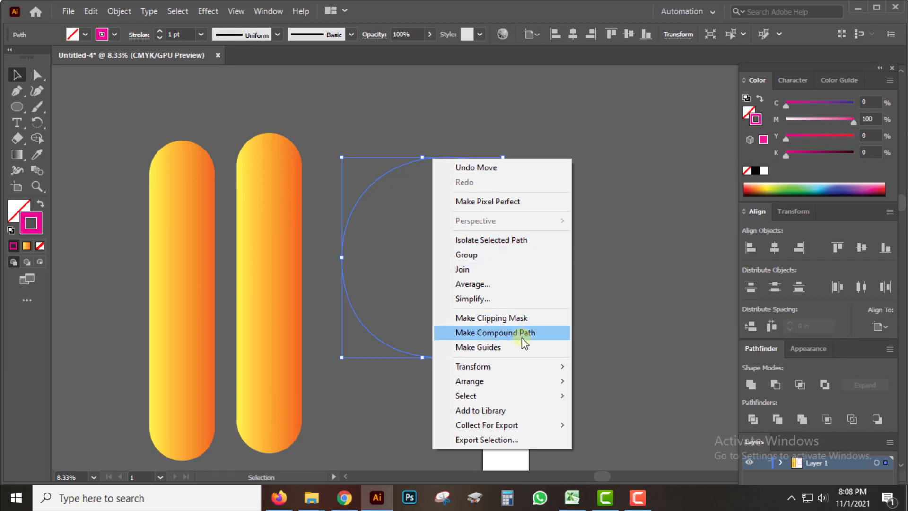
{"action": "left_click", "coordinate": [406, 225]}
{"action": "right_click", "coordinate": [414, 163]}
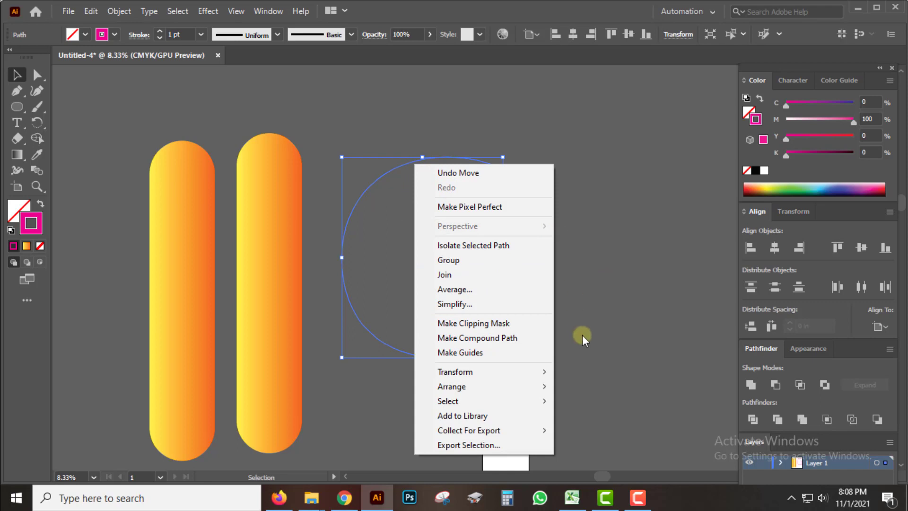
{"action": "left_click", "coordinate": [583, 308]}
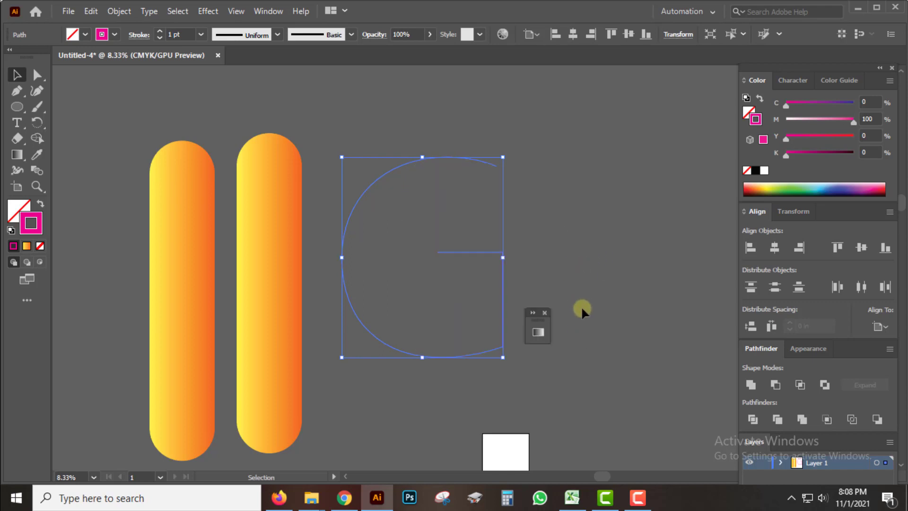
Enter isolation mode on the G path, then exit back to the full artwork
{"action": "right_click", "coordinate": [478, 351]}
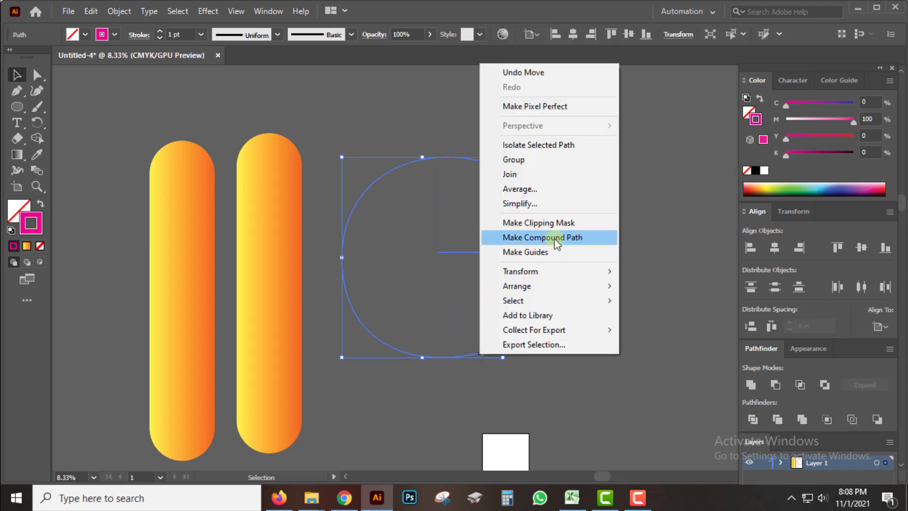
{"action": "left_click", "coordinate": [553, 147]}
{"action": "left_click", "coordinate": [498, 178]}
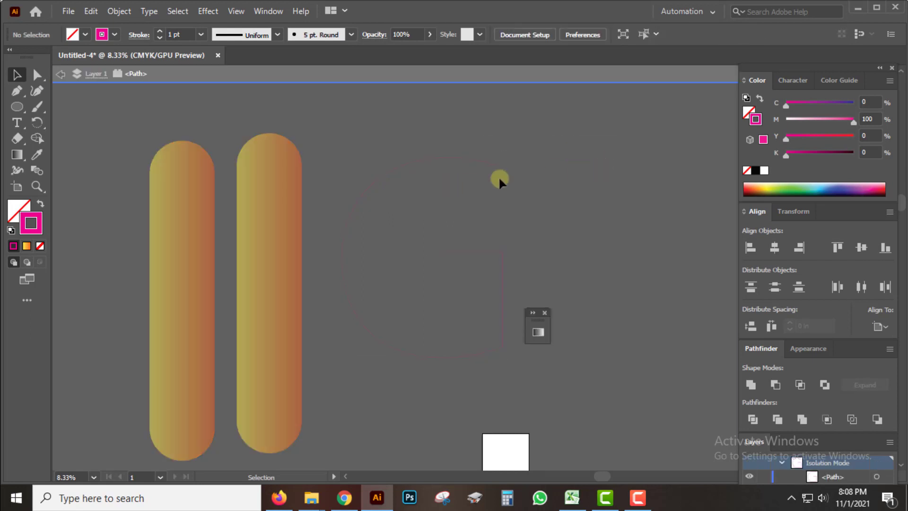
{"action": "double_click", "coordinate": [523, 174]}
Select the second pill together with the G and view the blend commands without blending
{"action": "left_click", "coordinate": [443, 161]}
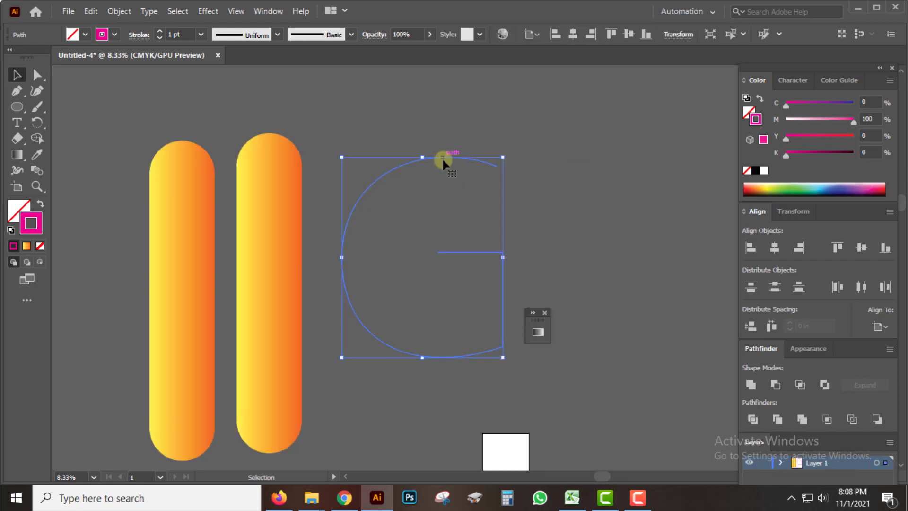
{"action": "right_click", "coordinate": [442, 159]}
{"action": "left_click", "coordinate": [628, 202]}
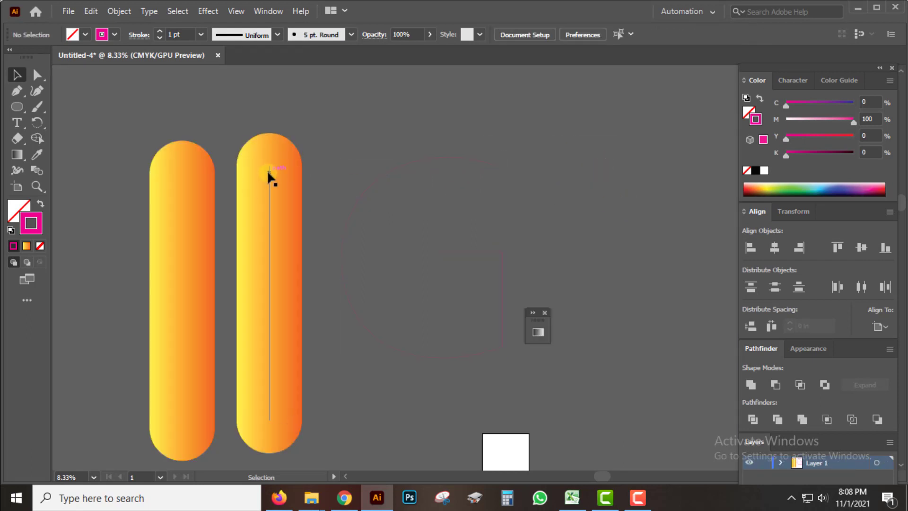
{"action": "left_click_drag", "start_coordinate": [381, 211], "coordinate": [243, 178]}
{"action": "left_click", "coordinate": [119, 11]}
{"action": "mouse_move", "coordinate": [169, 366]}
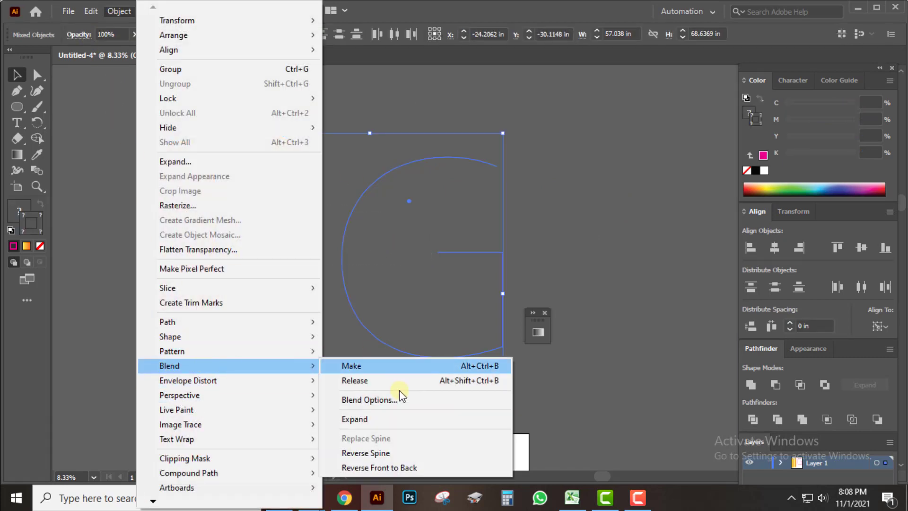
{"action": "left_click", "coordinate": [668, 243]}
Nudge the G path down slightly, then isolate it and exit isolation again
{"action": "left_click_drag", "start_coordinate": [503, 362], "coordinate": [488, 365]}
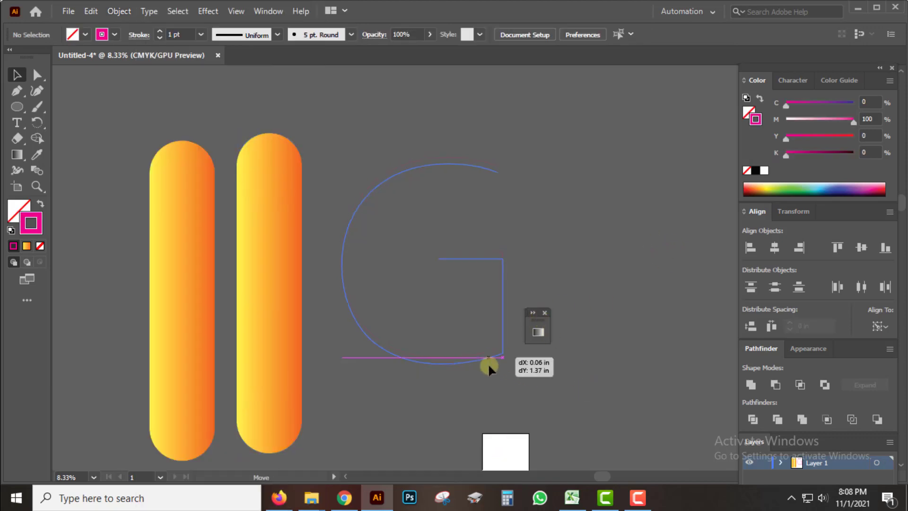
{"action": "right_click", "coordinate": [488, 365]}
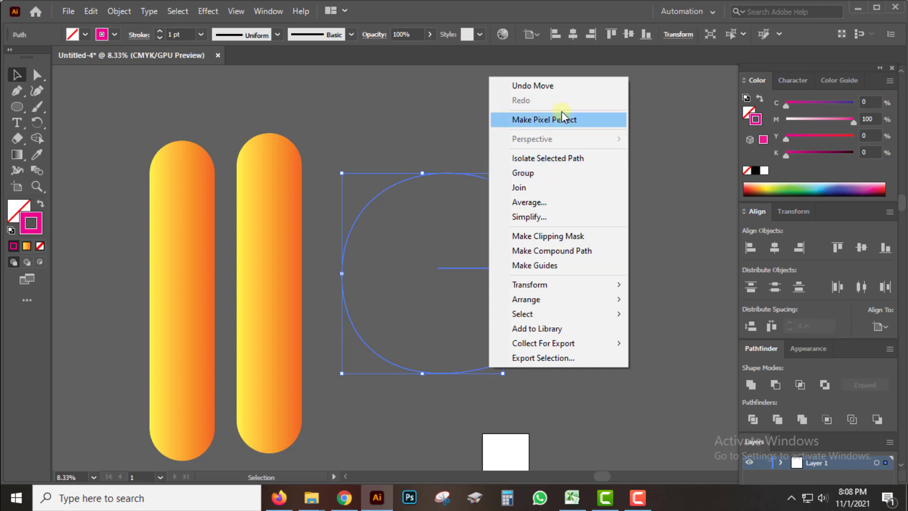
{"action": "left_click", "coordinate": [559, 158]}
{"action": "double_click", "coordinate": [565, 163]}
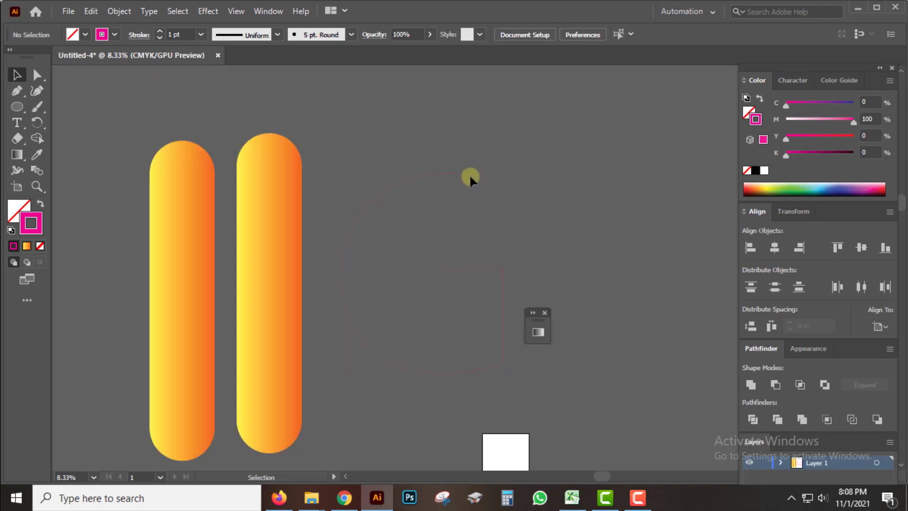
Reopen the G path's context menu twice and dismiss it without changes
{"action": "left_click", "coordinate": [470, 173]}
{"action": "right_click", "coordinate": [471, 174]}
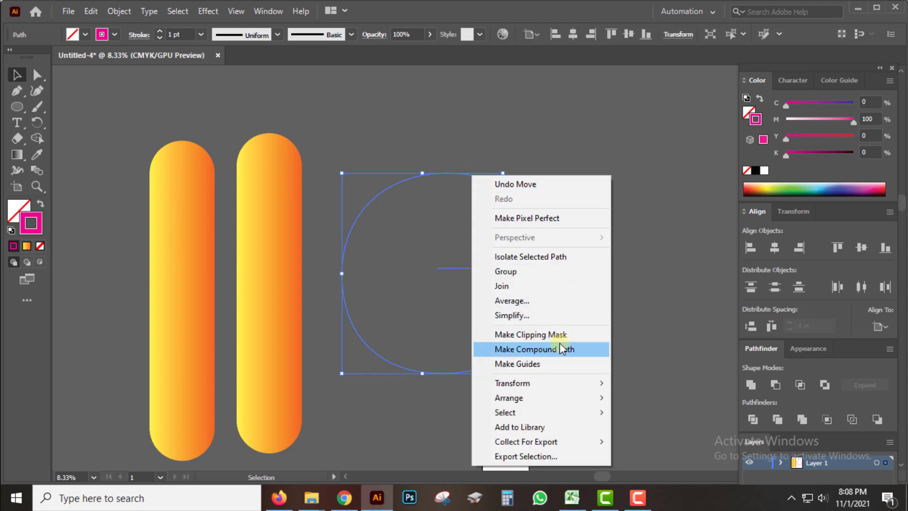
{"action": "left_click", "coordinate": [629, 239]}
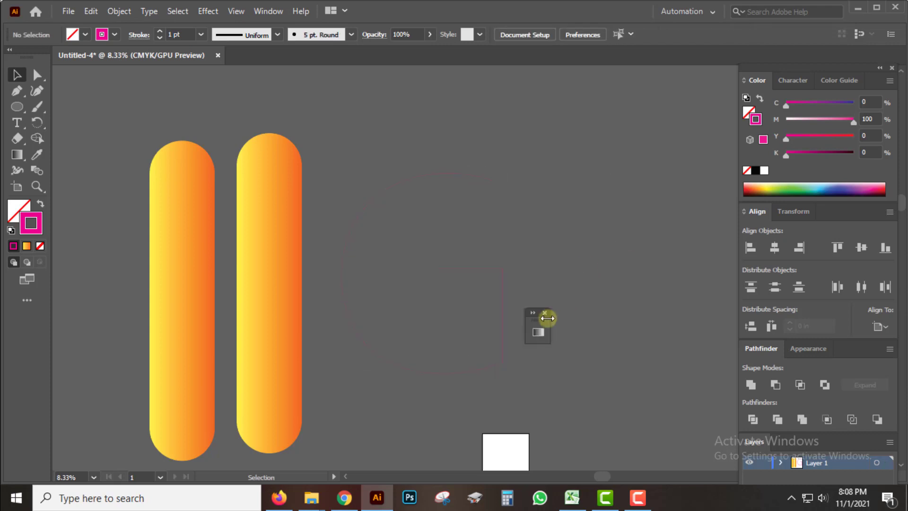
{"action": "left_click", "coordinate": [487, 174]}
{"action": "right_click", "coordinate": [421, 174]}
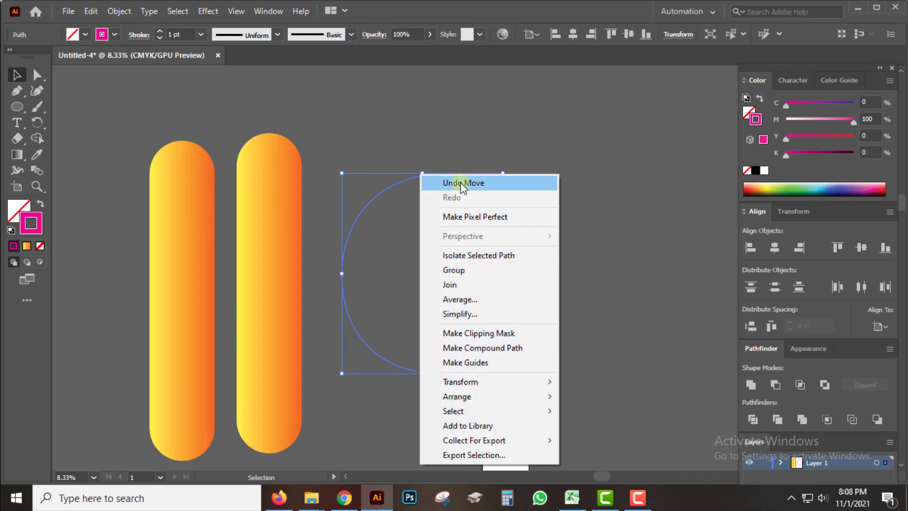
{"action": "left_click", "coordinate": [598, 197]}
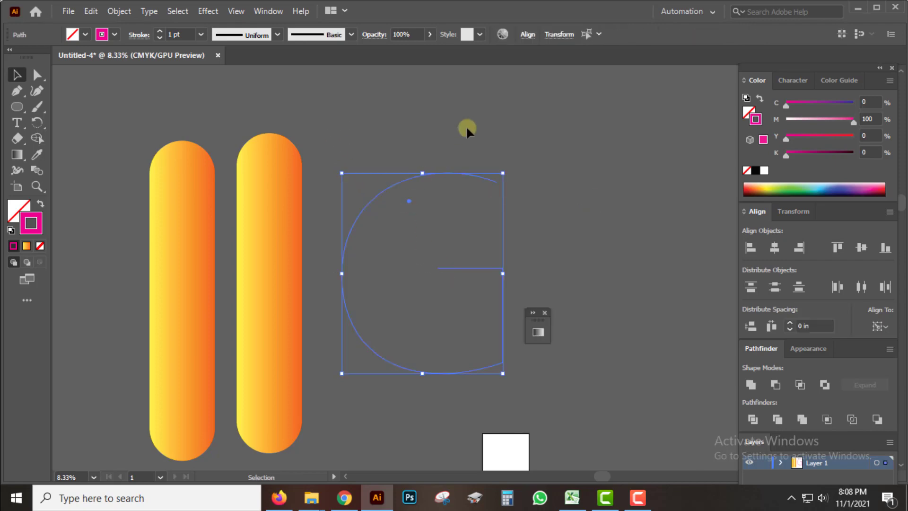
Use Object > Blend > Replace Spine so the pill blend follows the G, then move it left and down
{"action": "left_click_drag", "start_coordinate": [262, 114], "coordinate": [382, 248]}
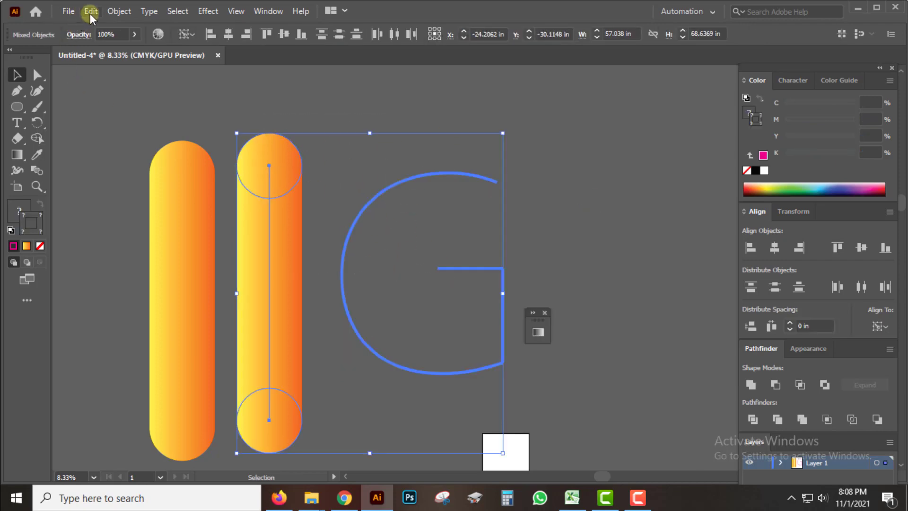
{"action": "left_click", "coordinate": [116, 14]}
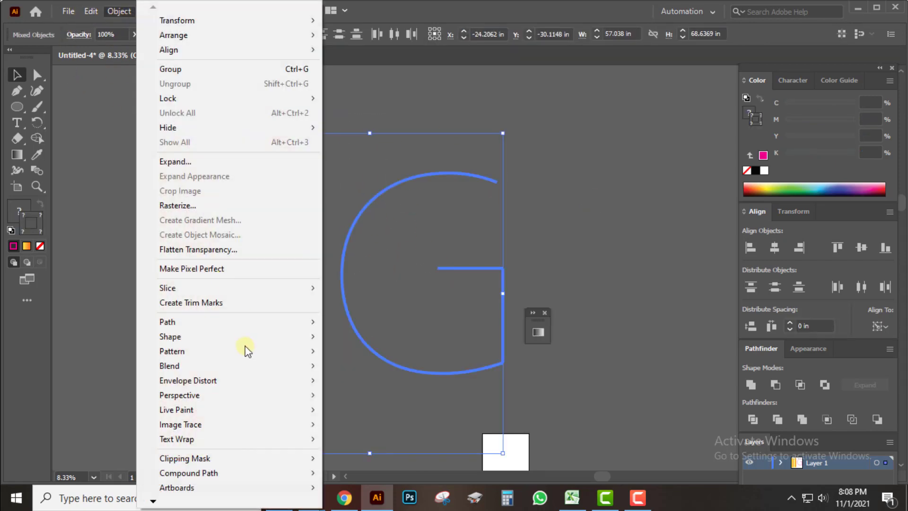
{"action": "mouse_move", "coordinate": [170, 365]}
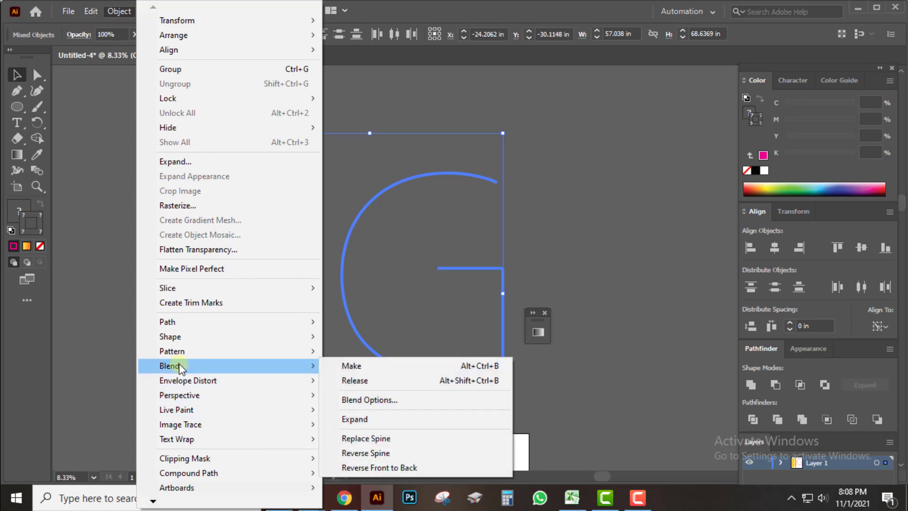
{"action": "left_click", "coordinate": [369, 438]}
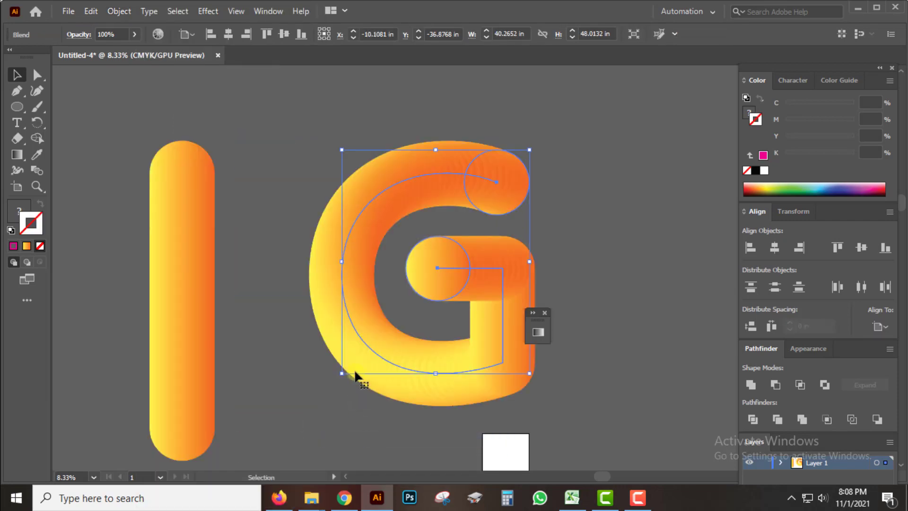
{"action": "left_click_drag", "start_coordinate": [415, 351], "coordinate": [373, 366]}
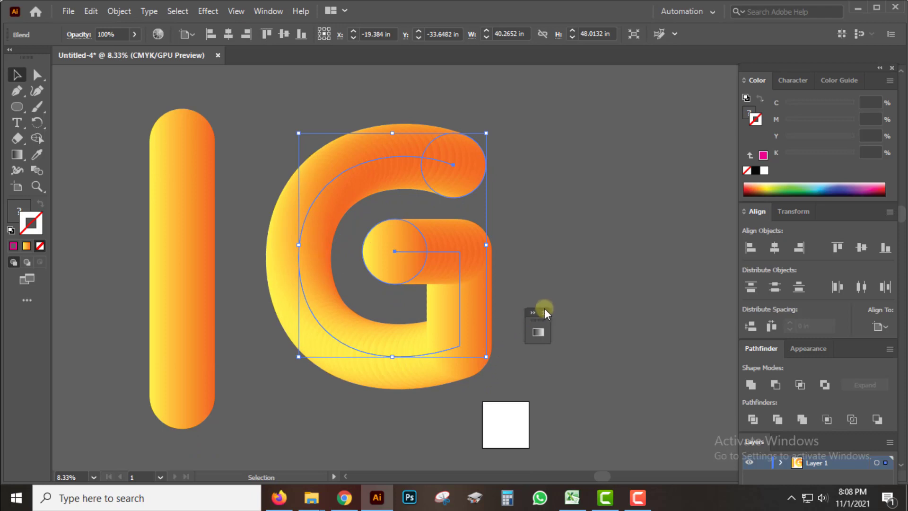
{"action": "left_click", "coordinate": [513, 310]}
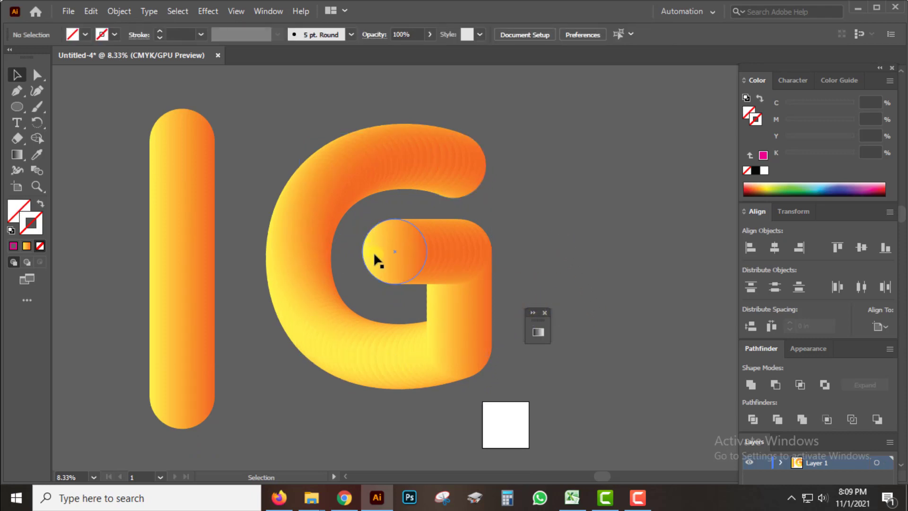
Draw a large rectangle around the G with the Rectangle Tool
{"action": "scroll", "coordinate": [245, 287], "scroll_direction": "right", "scroll_amount": 3}
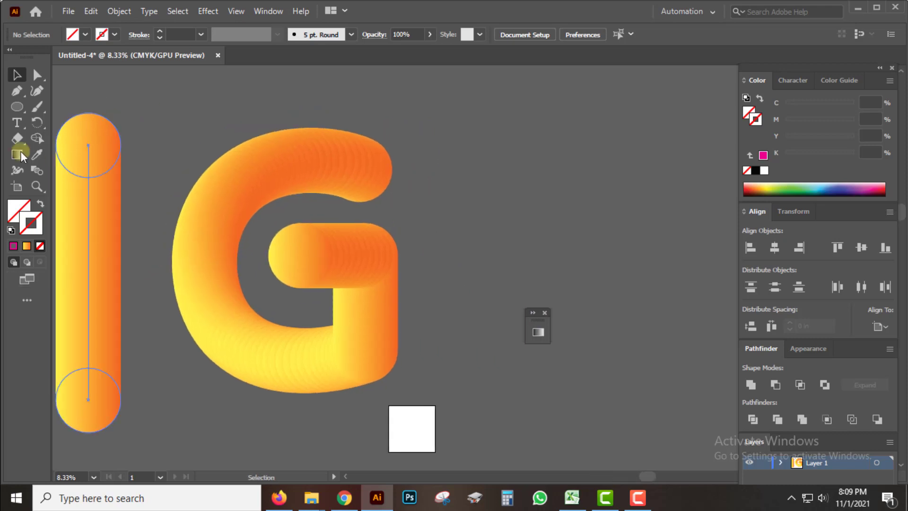
{"action": "left_click", "coordinate": [17, 107]}
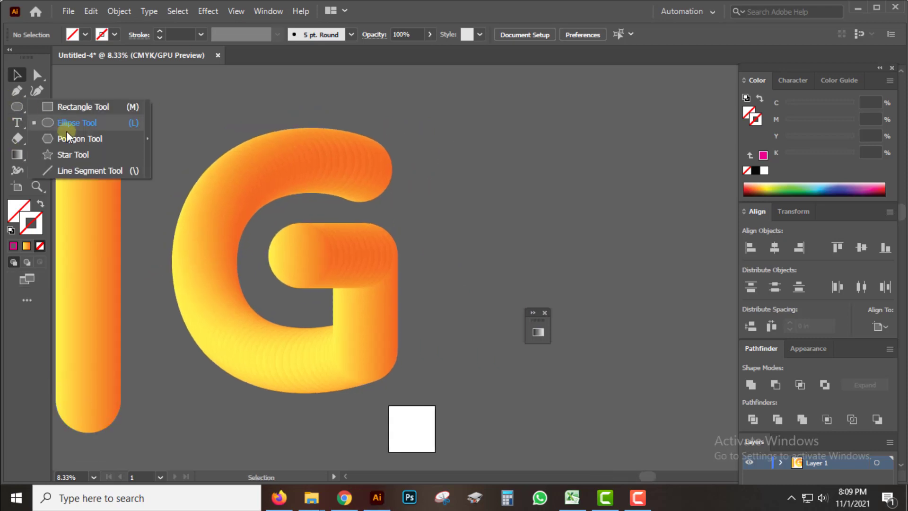
{"action": "left_click", "coordinate": [61, 108]}
{"action": "key", "text": "ctrl+minus"}
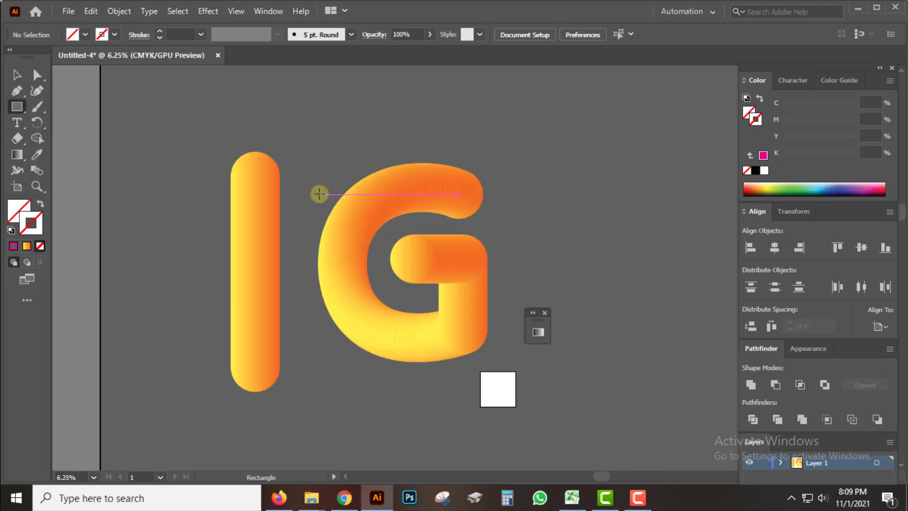
{"action": "scroll", "coordinate": [375, 192], "scroll_direction": "right", "scroll_amount": 5}
{"action": "mouse_move", "coordinate": [178, 136]}
{"action": "left_mouse_down"}
{"action": "mouse_move", "coordinate": [528, 427]}
{"action": "mouse_move", "coordinate": [521, 398]}
{"action": "left_mouse_up"}
Fill the rectangle black, send it behind the G, and move the G onto it
{"action": "left_click", "coordinate": [17, 75]}
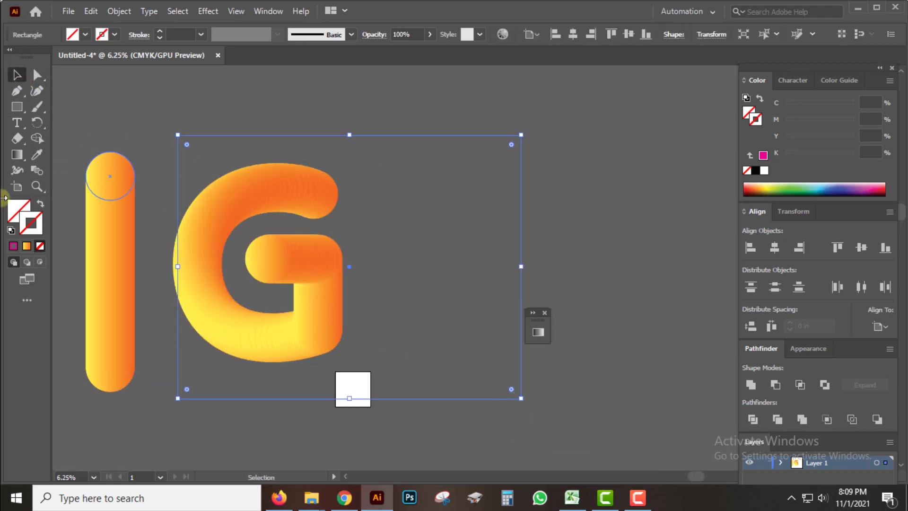
{"action": "left_click", "coordinate": [756, 170]}
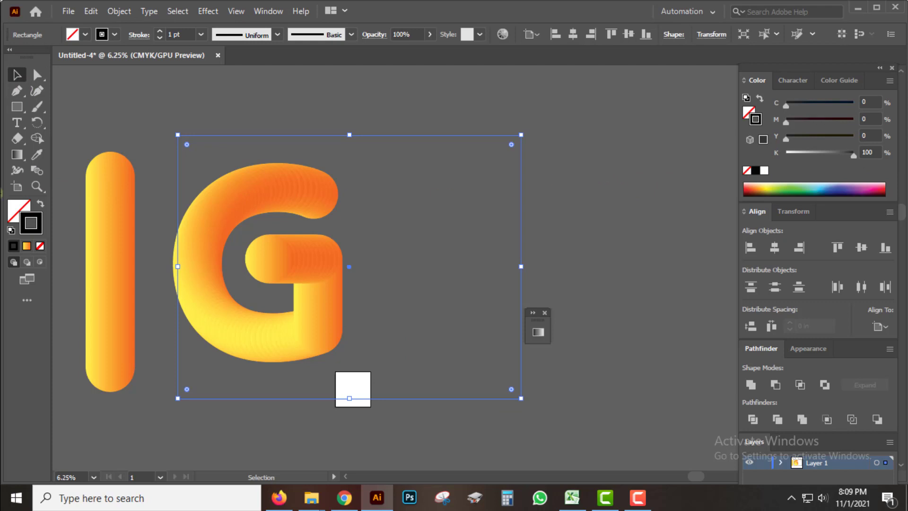
{"action": "left_click", "coordinate": [41, 203]}
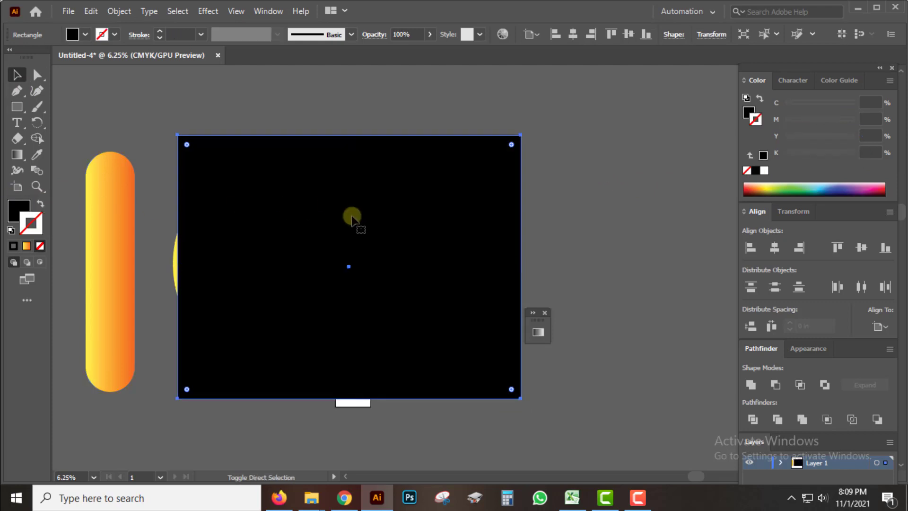
{"action": "key", "text": "ctrl+shift+bracketleft"}
{"action": "left_click_drag", "start_coordinate": [290, 260], "coordinate": [411, 308]}
{"action": "left_click", "coordinate": [609, 262]}
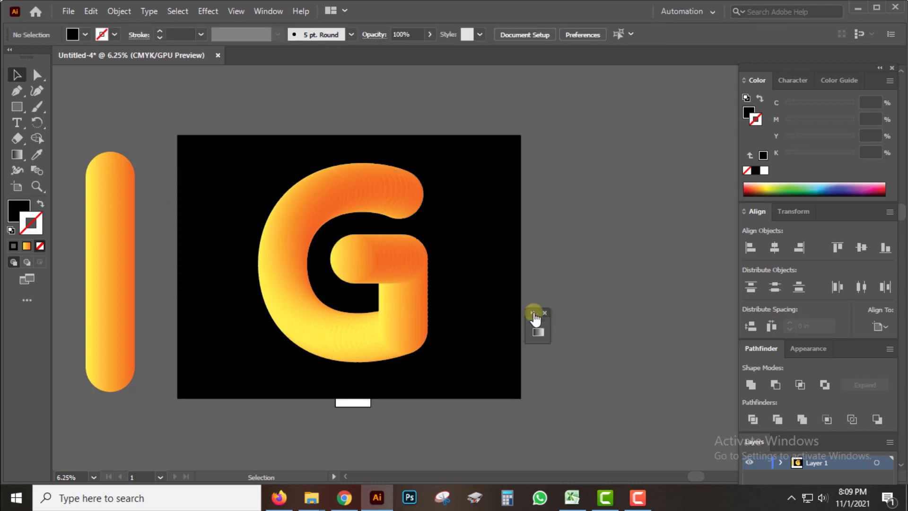
Apply a radial gradient to the background rectangle's fill and remove its stroke
{"action": "double_click", "coordinate": [542, 312]}
{"action": "left_click_drag", "start_coordinate": [604, 314], "coordinate": [663, 277]}
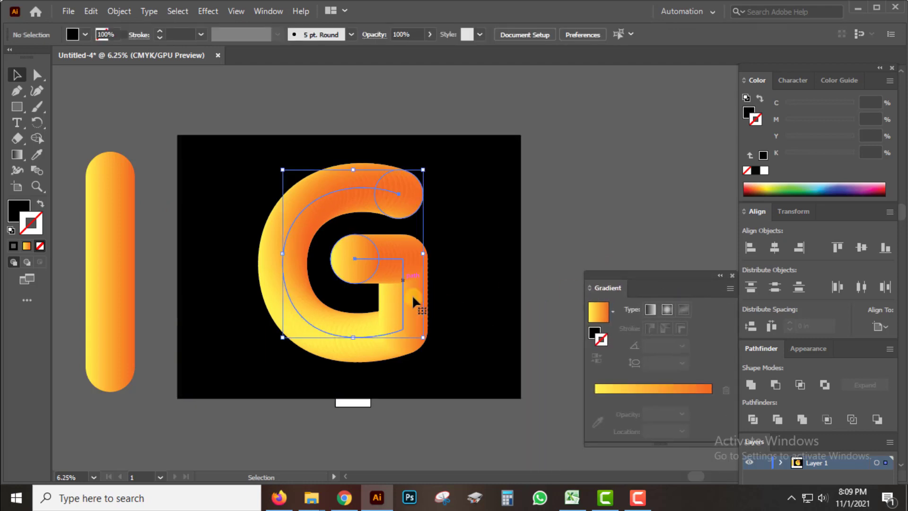
{"action": "left_click_drag", "start_coordinate": [390, 313], "coordinate": [392, 319]}
{"action": "left_click", "coordinate": [492, 293]}
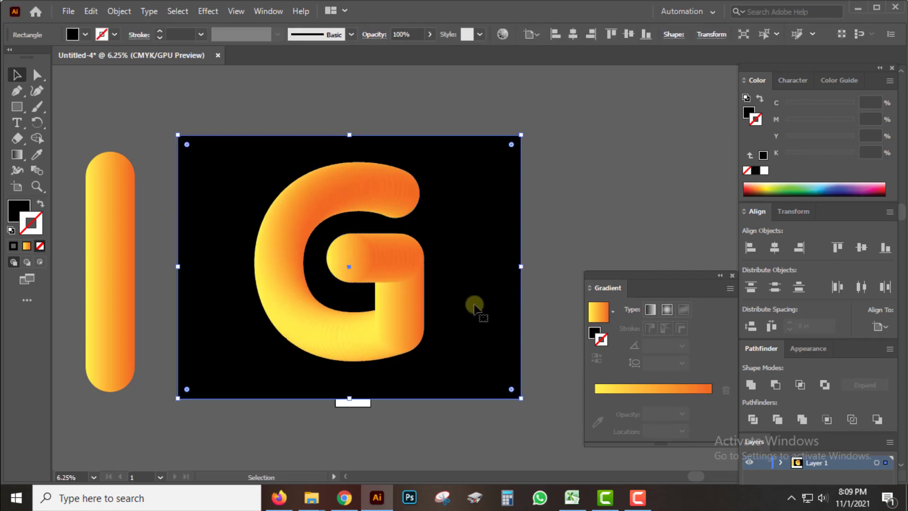
{"action": "left_click", "coordinate": [661, 314]}
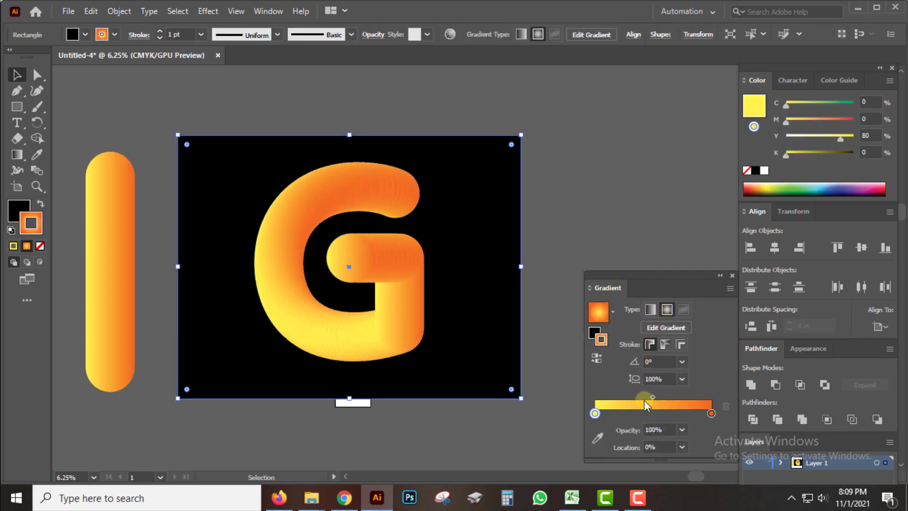
{"action": "left_click", "coordinate": [42, 203]}
{"action": "left_click", "coordinate": [40, 246]}
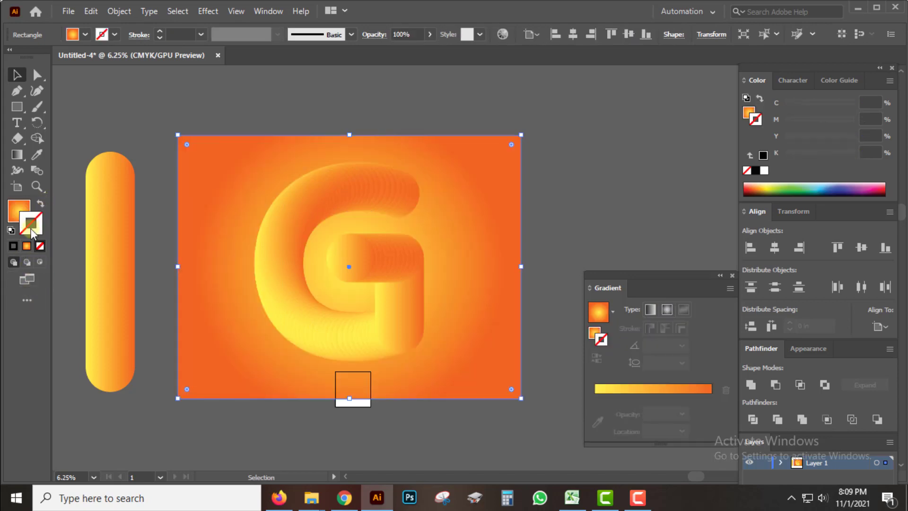
{"action": "left_click", "coordinate": [18, 208]}
Set both radial gradient stops to blue, with the inner stop at 100 cyan
{"action": "left_click", "coordinate": [712, 413]}
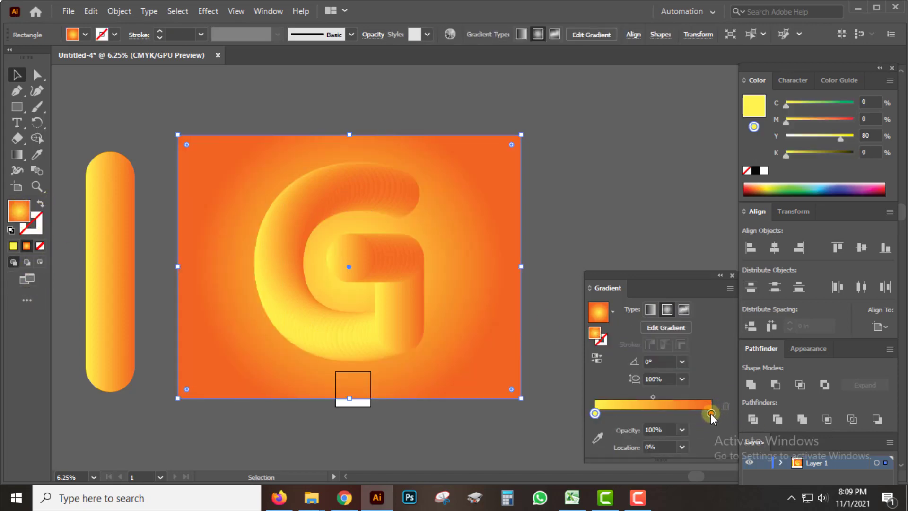
{"action": "left_click", "coordinate": [837, 108]}
{"action": "mouse_move", "coordinate": [838, 109]}
{"action": "left_mouse_down"}
{"action": "mouse_move", "coordinate": [854, 105]}
{"action": "mouse_move", "coordinate": [841, 134]}
{"action": "mouse_move", "coordinate": [755, 144]}
{"action": "left_mouse_up"}
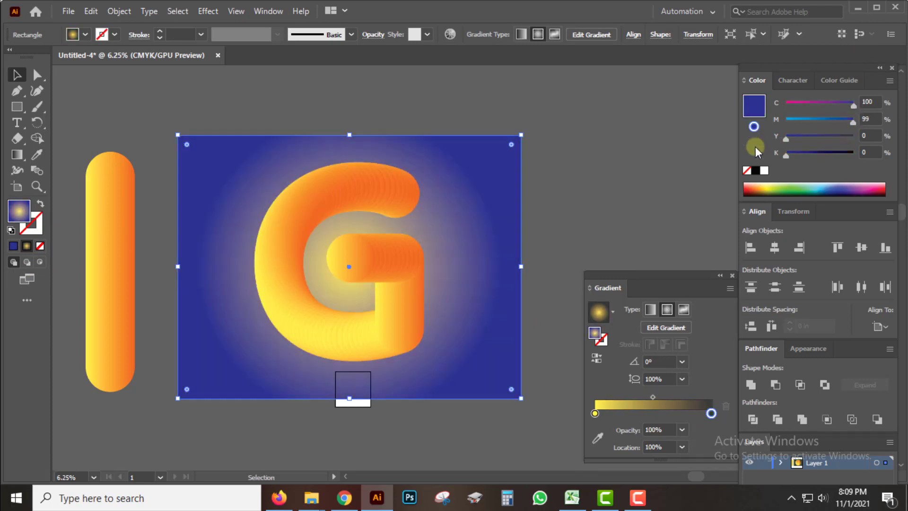
{"action": "left_click", "coordinate": [595, 413]}
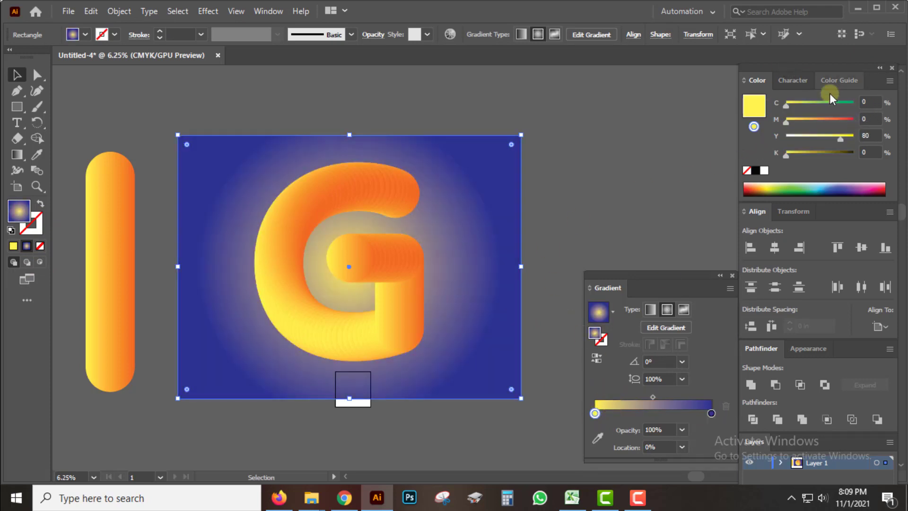
{"action": "mouse_move", "coordinate": [841, 138]}
{"action": "left_mouse_down"}
{"action": "mouse_move", "coordinate": [765, 124]}
{"action": "mouse_move", "coordinate": [828, 124]}
{"action": "mouse_move", "coordinate": [819, 128]}
{"action": "left_mouse_up"}
{"action": "left_click", "coordinate": [874, 102]}
{"action": "type", "text": "100"}
{"action": "key", "text": "Return"}
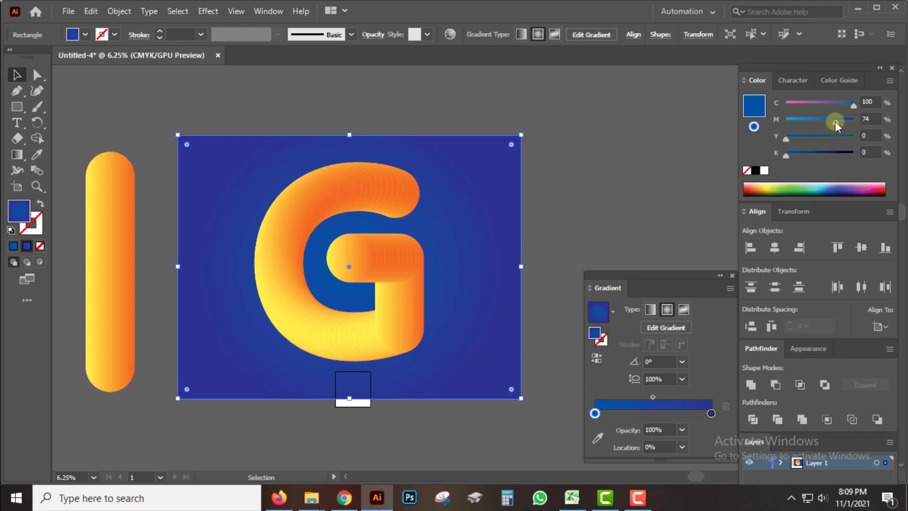
Select the rectangle and G together and shift them slightly up-left
{"action": "left_click", "coordinate": [598, 192]}
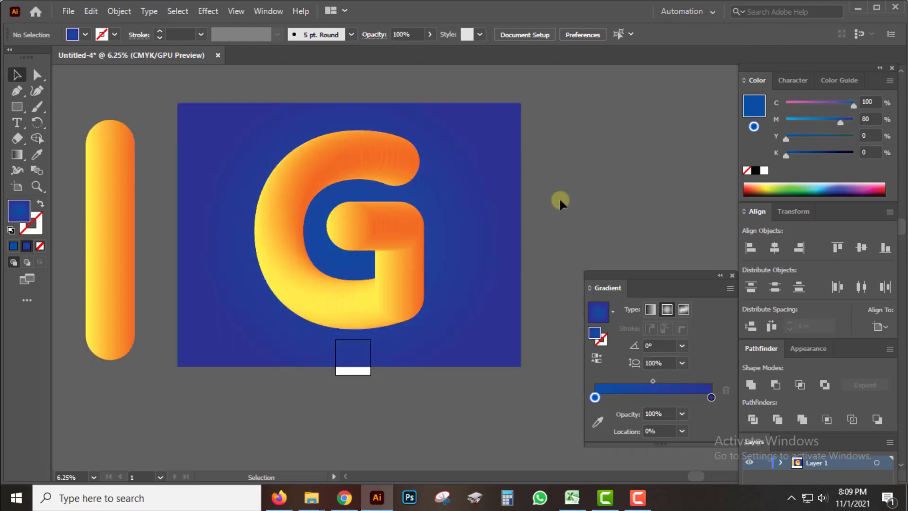
{"action": "scroll", "coordinate": [559, 197], "scroll_direction": "up", "scroll_amount": 1}
{"action": "left_click_drag", "start_coordinate": [255, 120], "coordinate": [391, 326]}
{"action": "left_click_drag", "start_coordinate": [383, 316], "coordinate": [379, 304]}
Reposition the I pill up-right, select the G blend, and show the Distort & Transform effects
{"action": "left_click", "coordinate": [586, 212]}
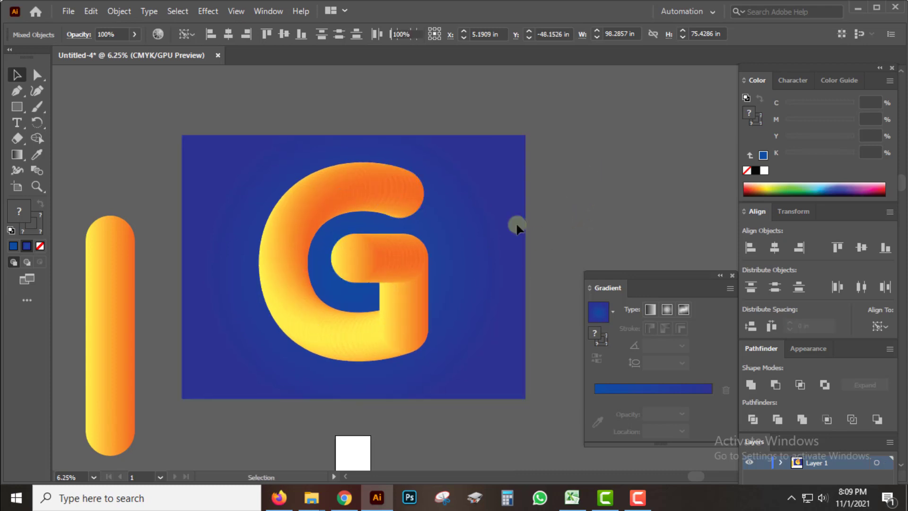
{"action": "left_click", "coordinate": [395, 263]}
{"action": "left_click", "coordinate": [602, 201]}
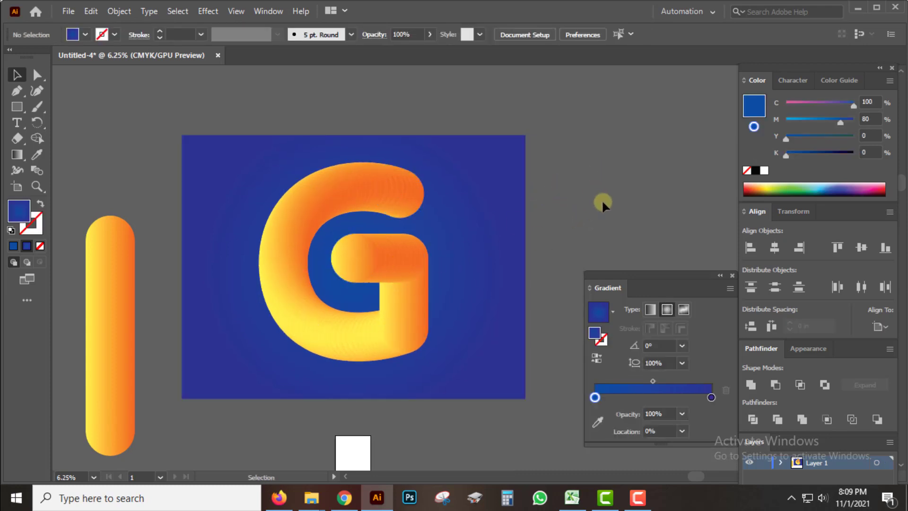
{"action": "left_click_drag", "start_coordinate": [109, 300], "coordinate": [119, 247]}
{"action": "scroll", "coordinate": [371, 278], "scroll_direction": "down", "scroll_amount": 2}
{"action": "left_click_drag", "start_coordinate": [375, 242], "coordinate": [379, 246]}
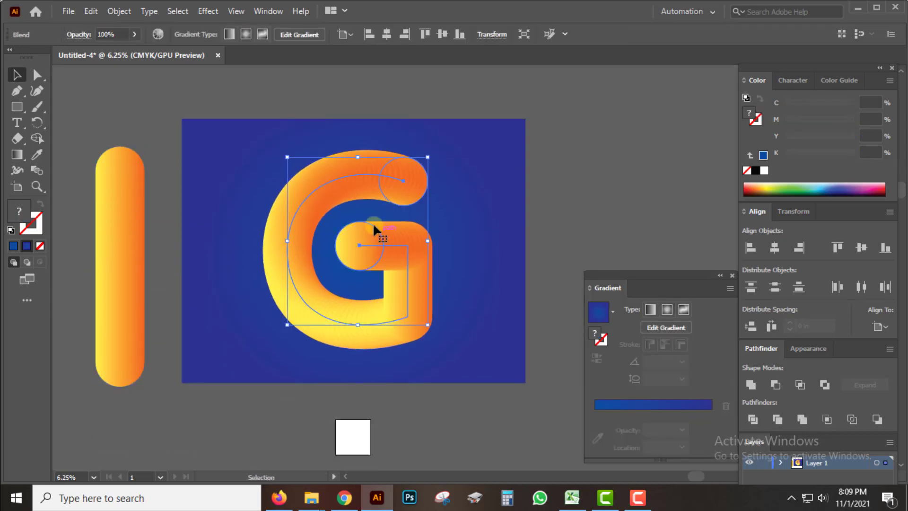
{"action": "left_click", "coordinate": [227, 41]}
{"action": "left_click", "coordinate": [208, 11]}
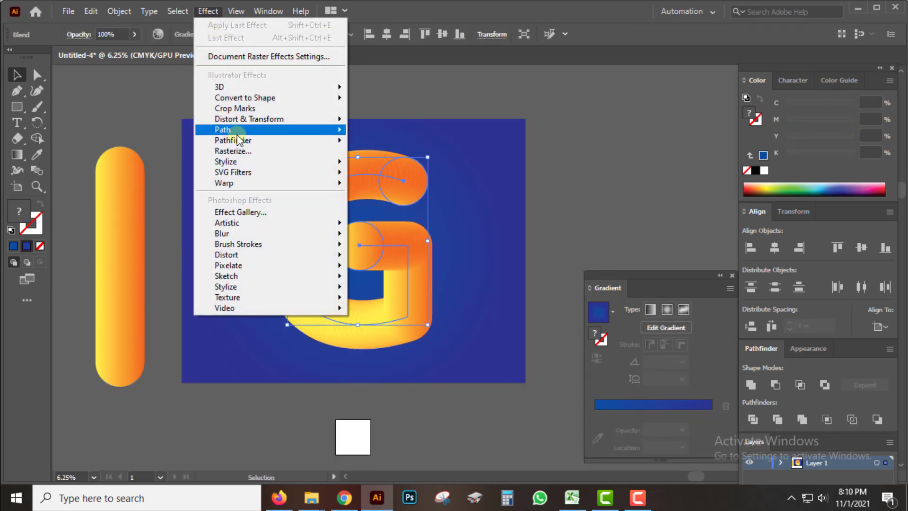
{"action": "mouse_move", "coordinate": [248, 118]}
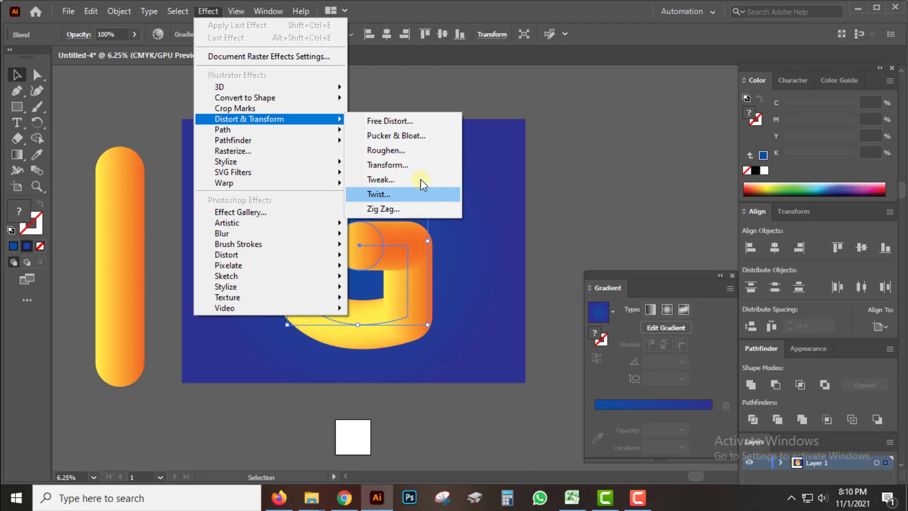
Start a Roughen effect on the G with Smooth points, raising size and detail
{"action": "left_click", "coordinate": [398, 150]}
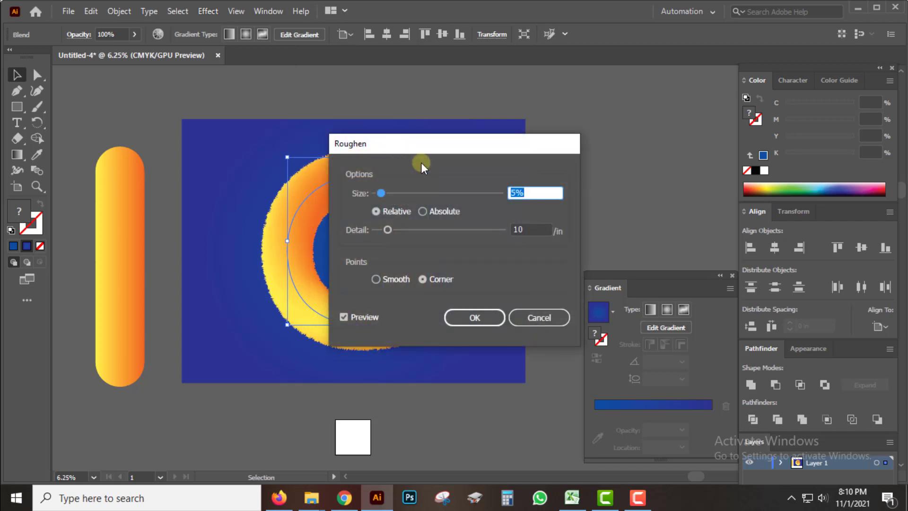
{"action": "left_click_drag", "start_coordinate": [446, 143], "coordinate": [572, 132]}
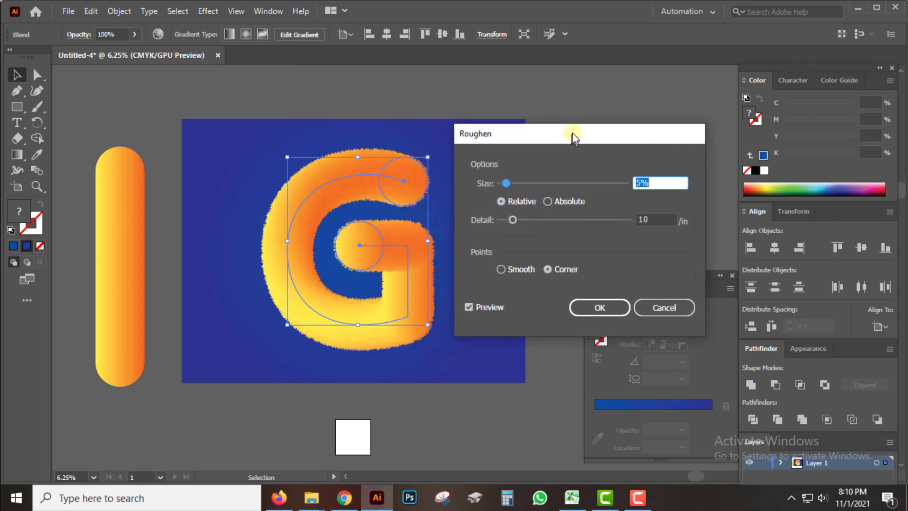
{"action": "left_click", "coordinate": [502, 268]}
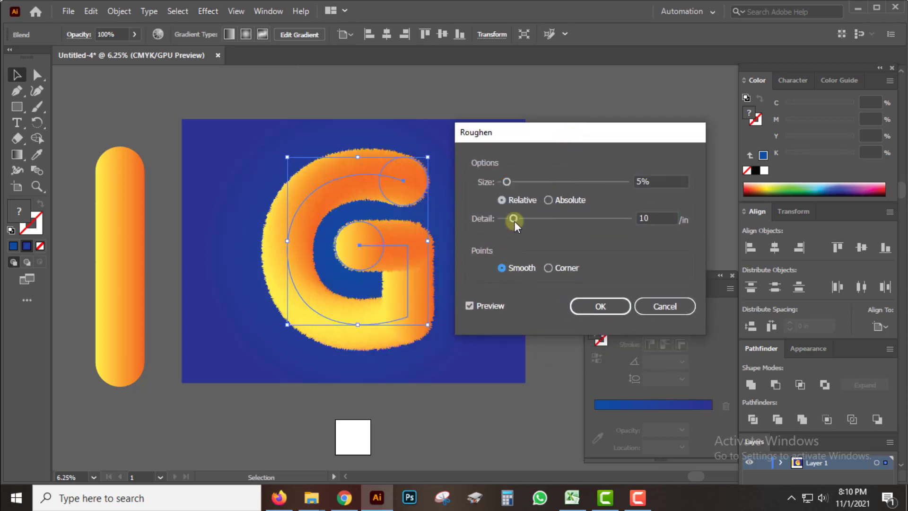
{"action": "left_click_drag", "start_coordinate": [518, 183], "coordinate": [519, 186]}
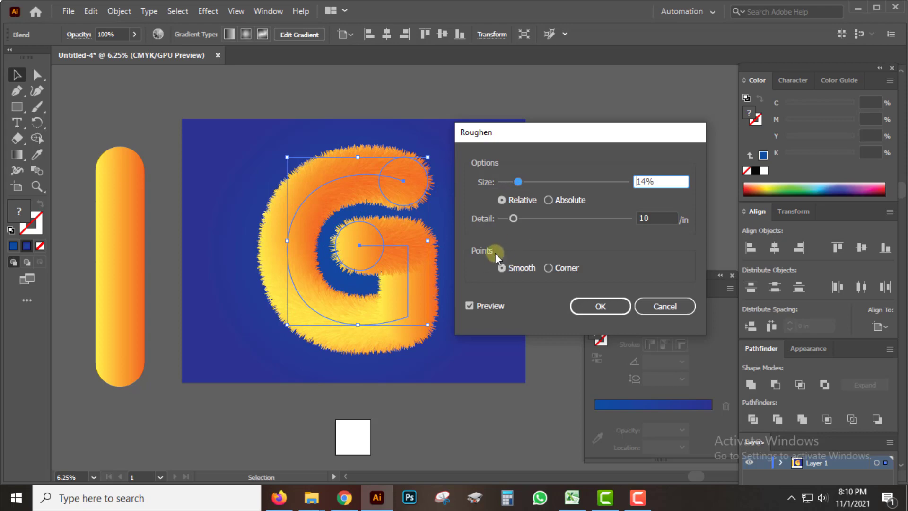
{"action": "left_click", "coordinate": [514, 219]}
{"action": "left_click_drag", "start_coordinate": [513, 219], "coordinate": [509, 218]}
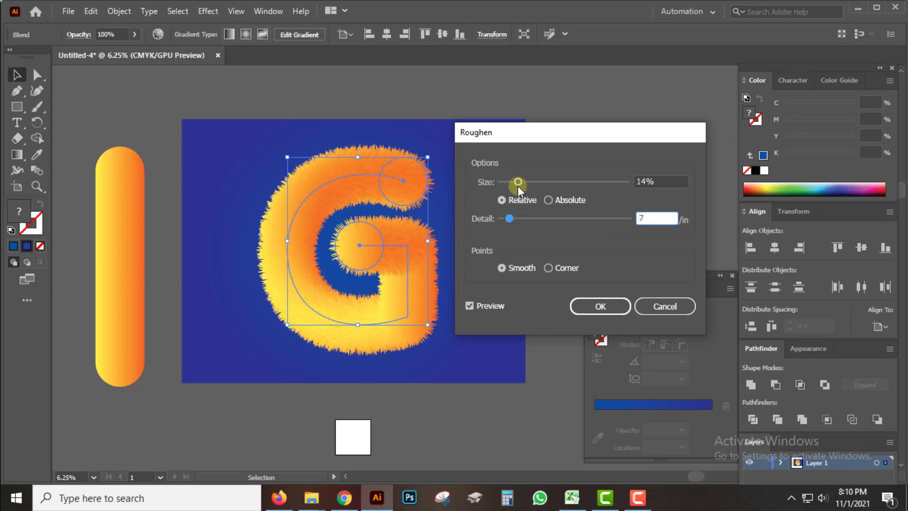
Fine-tune Roughen to Size 22% and Detail 13, apply it, and deselect
{"action": "left_click_drag", "start_coordinate": [517, 181], "coordinate": [512, 182]}
{"action": "left_click_drag", "start_coordinate": [501, 222], "coordinate": [517, 219]}
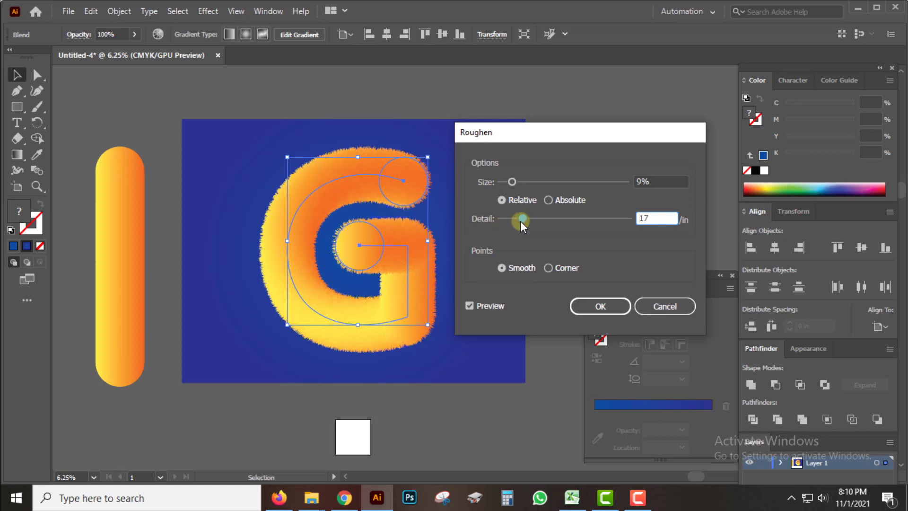
{"action": "left_click_drag", "start_coordinate": [512, 182], "coordinate": [526, 185]}
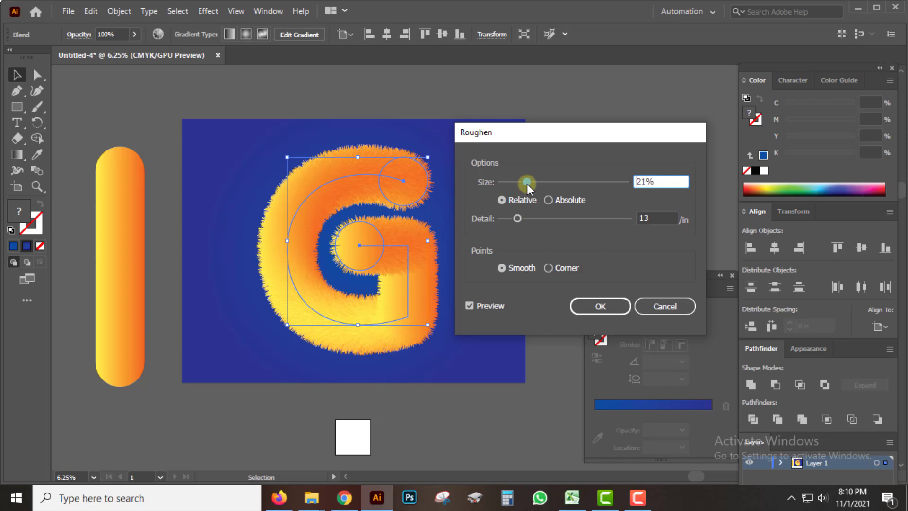
{"action": "left_click", "coordinate": [503, 198]}
{"action": "left_click_drag", "start_coordinate": [526, 183], "coordinate": [519, 183]}
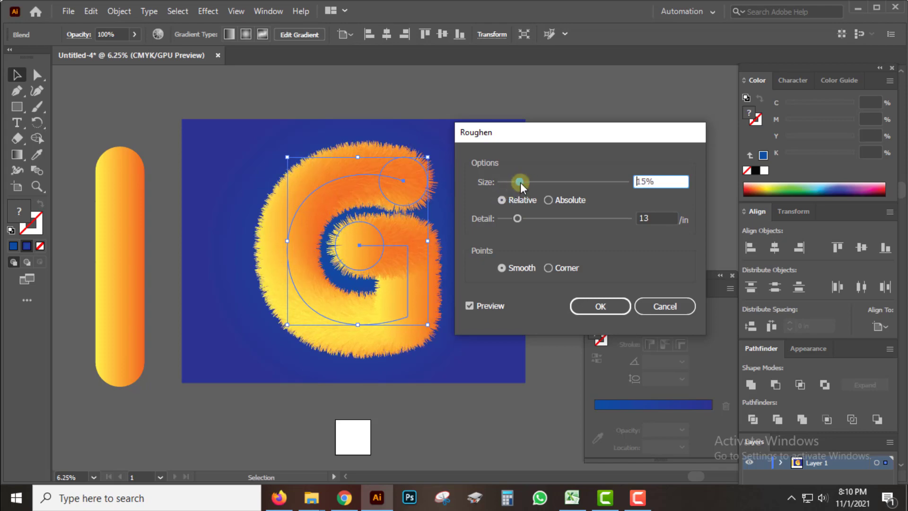
{"action": "left_click", "coordinate": [528, 182]}
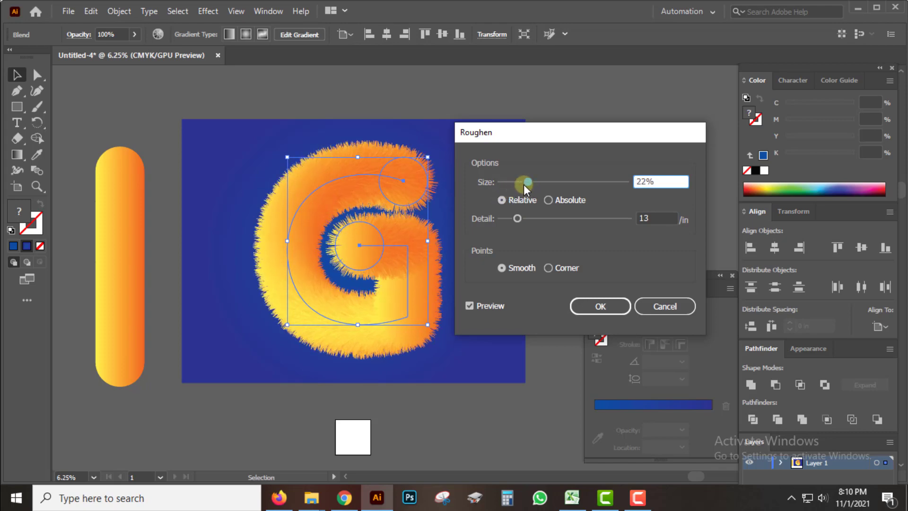
{"action": "left_click", "coordinate": [602, 308]}
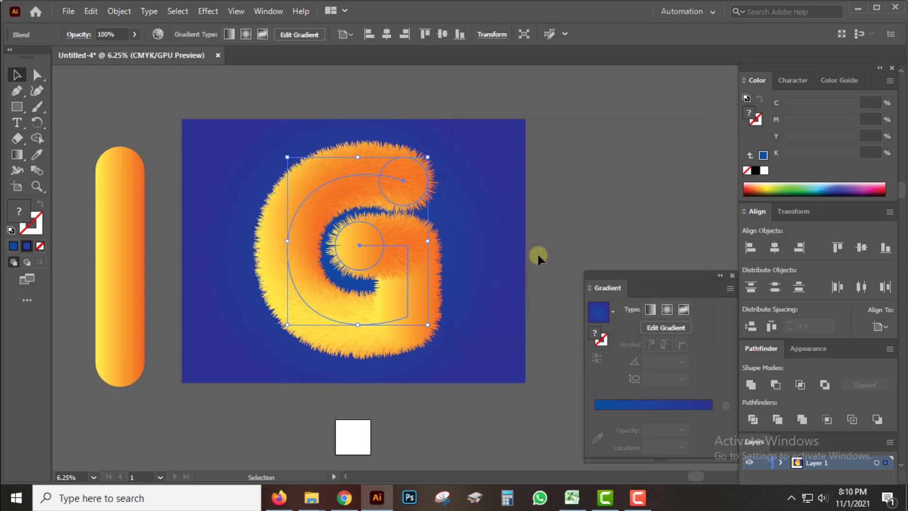
{"action": "left_click", "coordinate": [534, 254]}
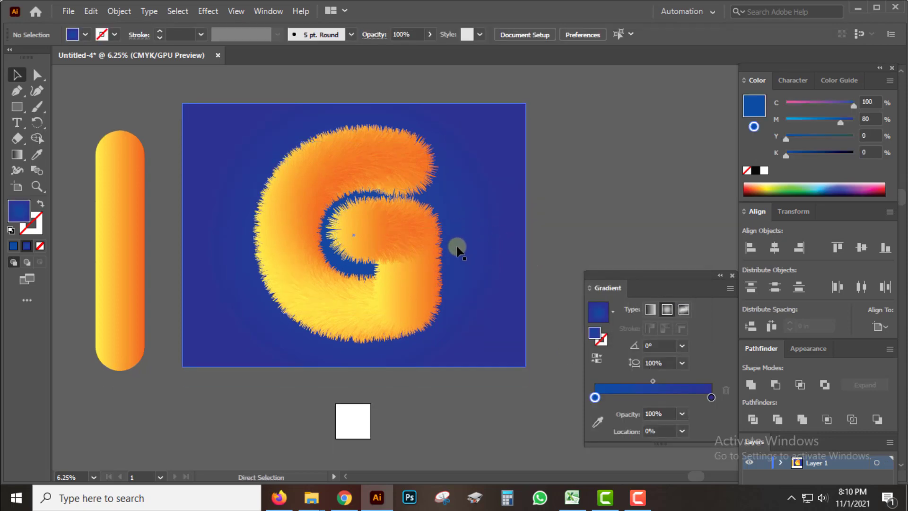
{"action": "key", "text": "ctrl+equal"}
{"action": "left_click_drag", "start_coordinate": [500, 227], "coordinate": [451, 252]}
{"action": "left_click", "coordinate": [375, 262]}
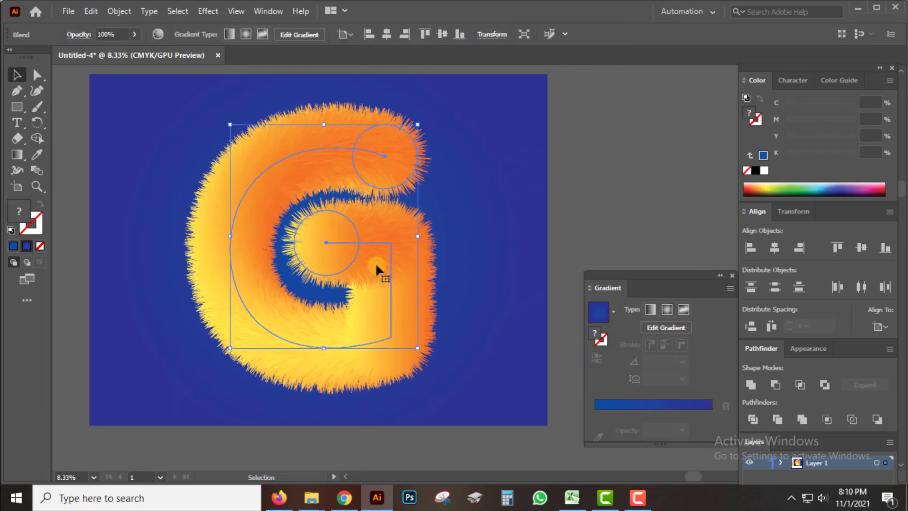
{"action": "left_click_drag", "start_coordinate": [388, 306], "coordinate": [370, 271]}
{"action": "left_click", "coordinate": [610, 214]}
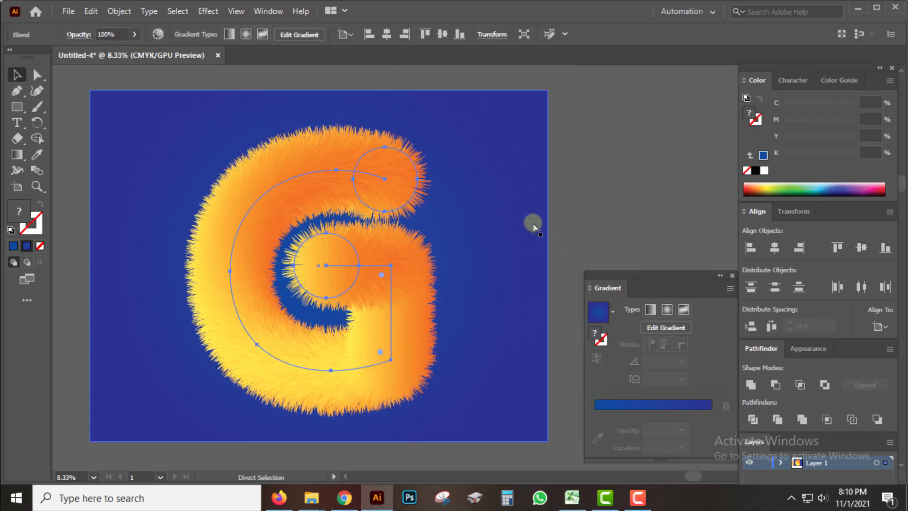
{"action": "left_click", "coordinate": [531, 227]}
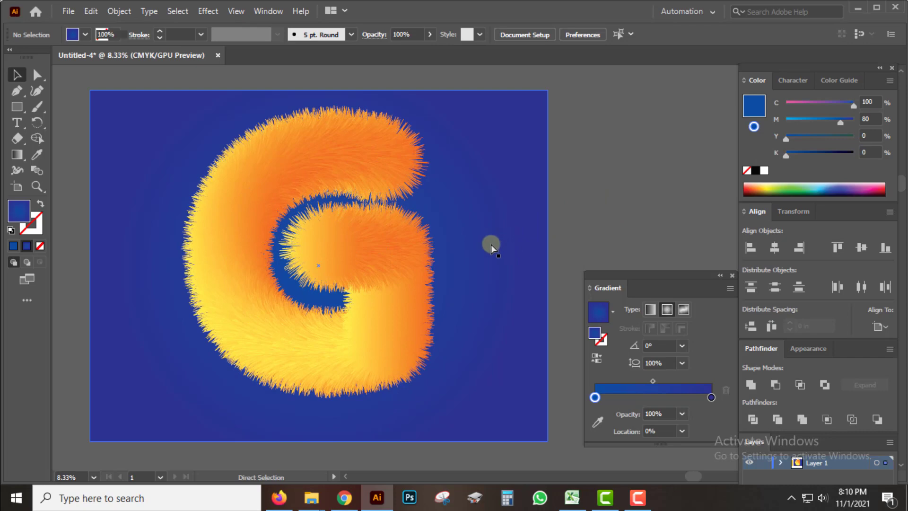
{"action": "key", "text": "ctrl+z"}
{"action": "left_click", "coordinate": [597, 219]}
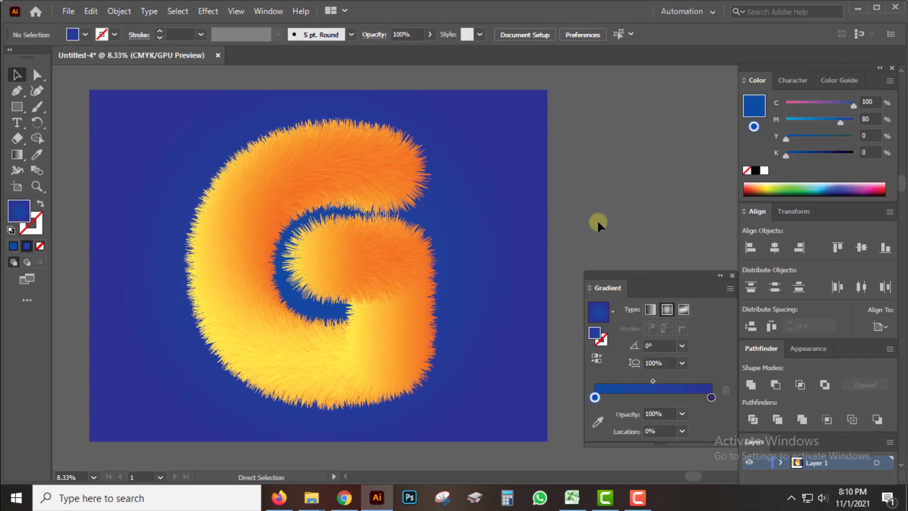
Zoom out and move the Gradient panel closer to the artwork
{"action": "key", "text": "ctrl+minus"}
{"action": "scroll", "coordinate": [473, 271], "scroll_direction": "right", "scroll_amount": 5}
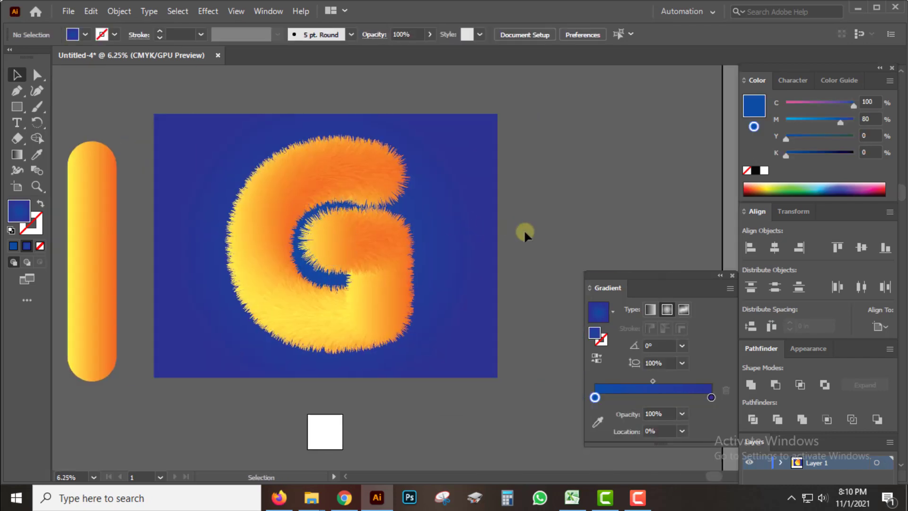
{"action": "left_click", "coordinate": [390, 250]}
{"action": "left_click", "coordinate": [539, 246]}
{"action": "left_click_drag", "start_coordinate": [650, 285], "coordinate": [614, 239]}
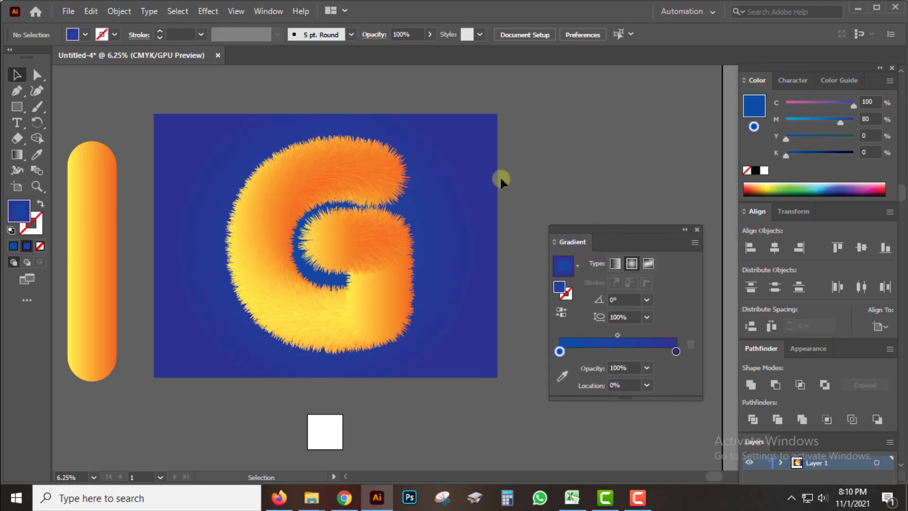
{"action": "scroll", "coordinate": [506, 201], "scroll_direction": "up", "scroll_amount": 1}
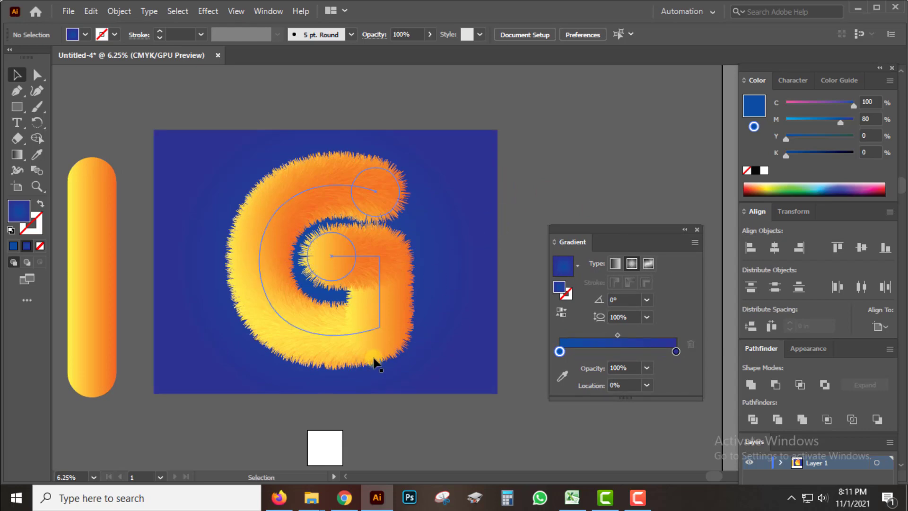
Nudge the furry G slightly within the blue background
{"action": "left_click", "coordinate": [455, 375]}
{"action": "mouse_move", "coordinate": [506, 379]}
{"action": "left_mouse_down"}
{"action": "mouse_move", "coordinate": [420, 407]}
{"action": "mouse_move", "coordinate": [462, 425]}
{"action": "left_mouse_up"}
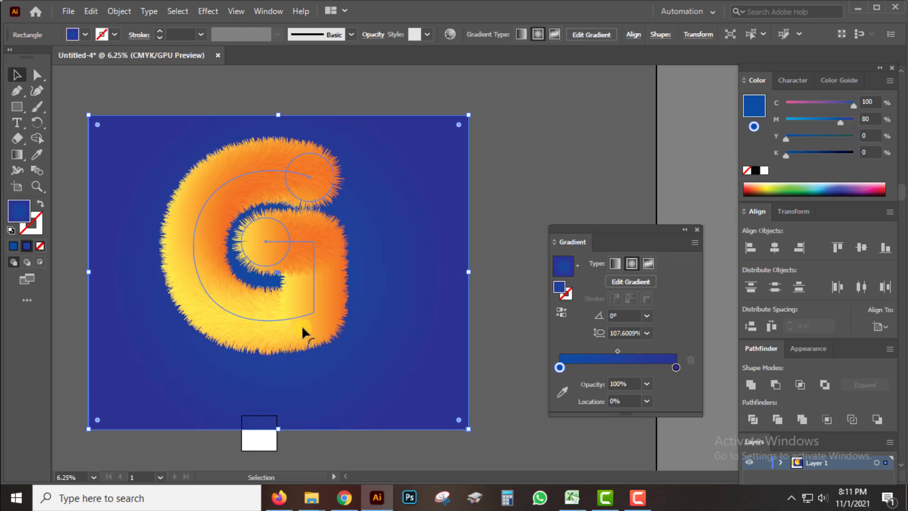
{"action": "left_click_drag", "start_coordinate": [305, 326], "coordinate": [310, 325]}
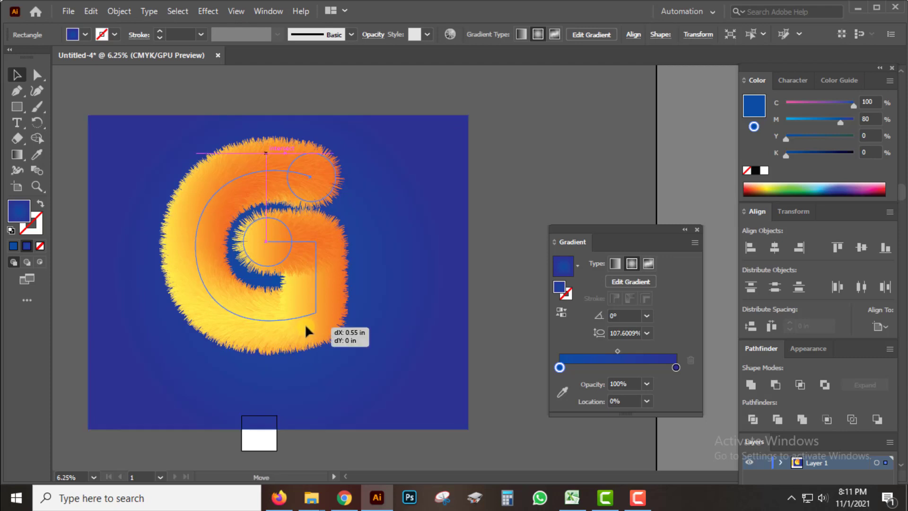
{"action": "left_click", "coordinate": [17, 107]}
Draw a small circle with the Ellipse Tool and move it below the artboard
{"action": "left_click", "coordinate": [58, 123]}
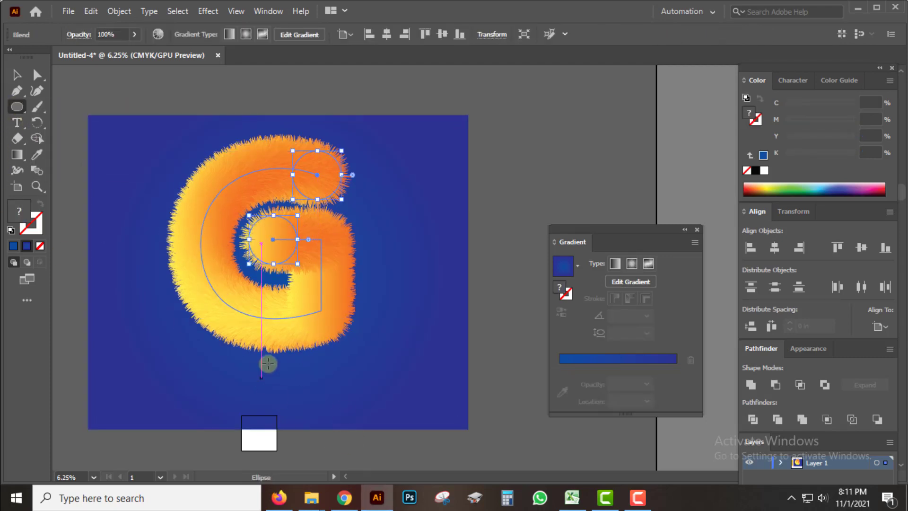
{"action": "left_click_drag", "start_coordinate": [289, 392], "coordinate": [321, 411]}
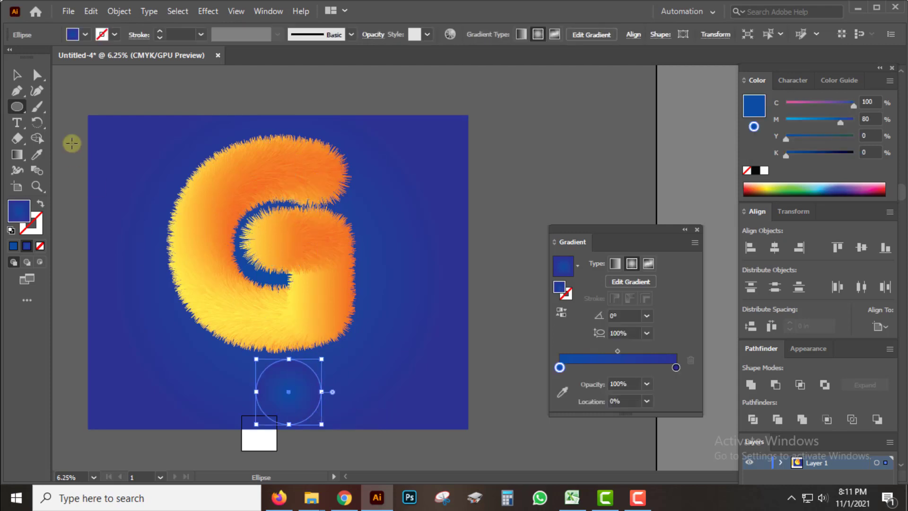
{"action": "key", "text": "v"}
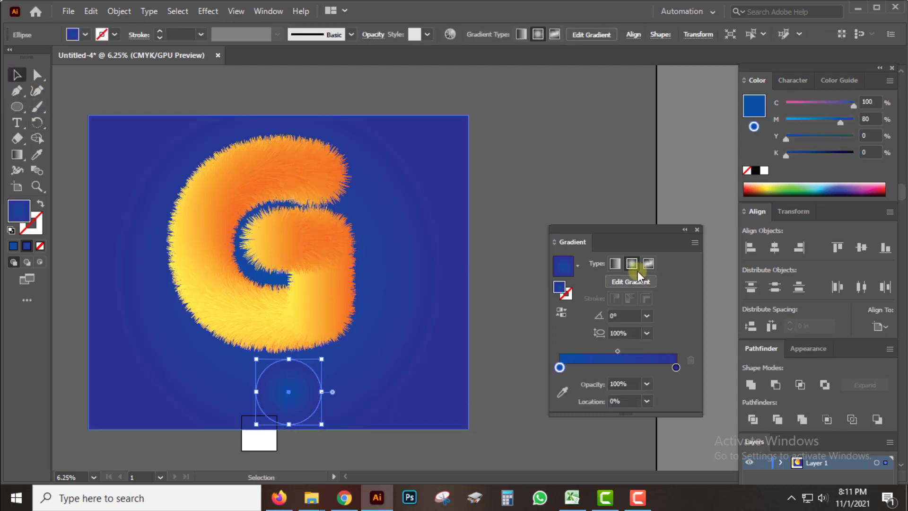
{"action": "left_click", "coordinate": [618, 261]}
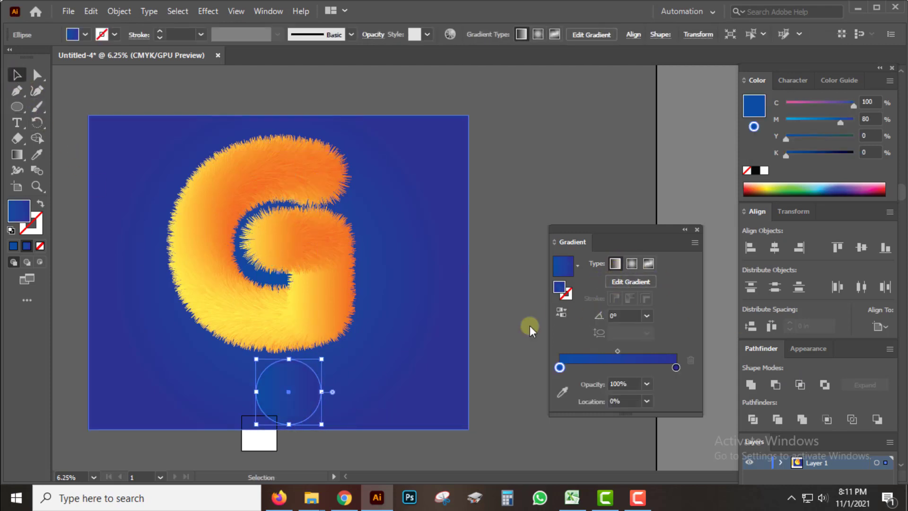
{"action": "scroll", "coordinate": [272, 421], "scroll_direction": "down", "scroll_amount": 5}
{"action": "mouse_move", "coordinate": [258, 329]}
{"action": "left_mouse_down"}
{"action": "mouse_move", "coordinate": [342, 420]}
{"action": "mouse_move", "coordinate": [311, 423]}
{"action": "left_mouse_up"}
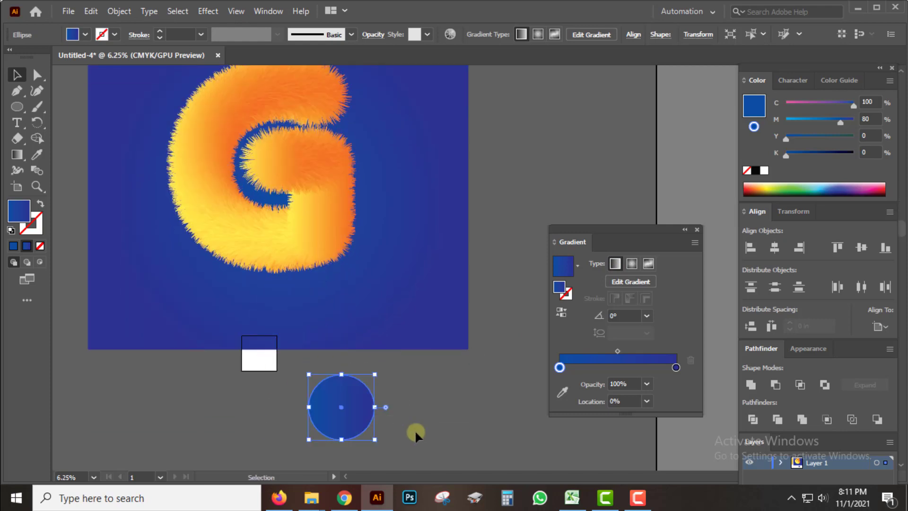
{"action": "left_click", "coordinate": [417, 432]}
{"action": "left_click", "coordinate": [318, 406]}
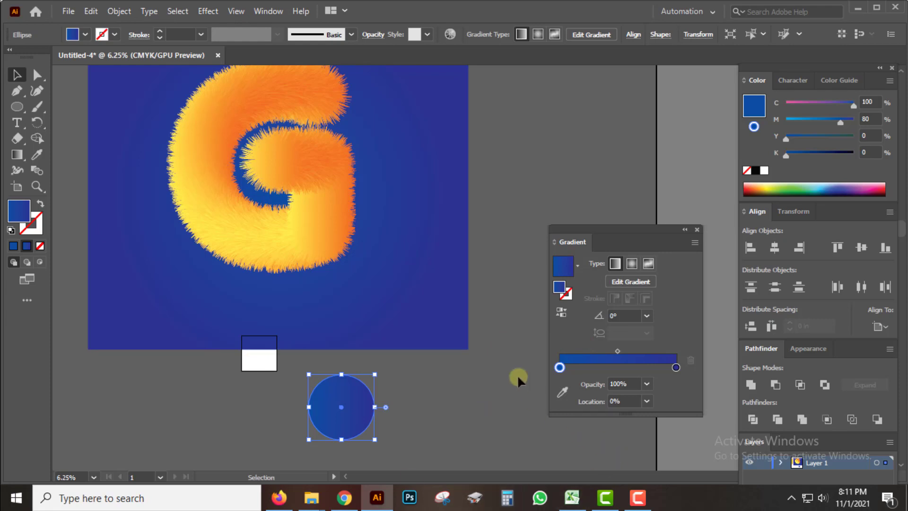
Make the circle's gradient radial with a full black outer stop
{"action": "left_click", "coordinate": [675, 367]}
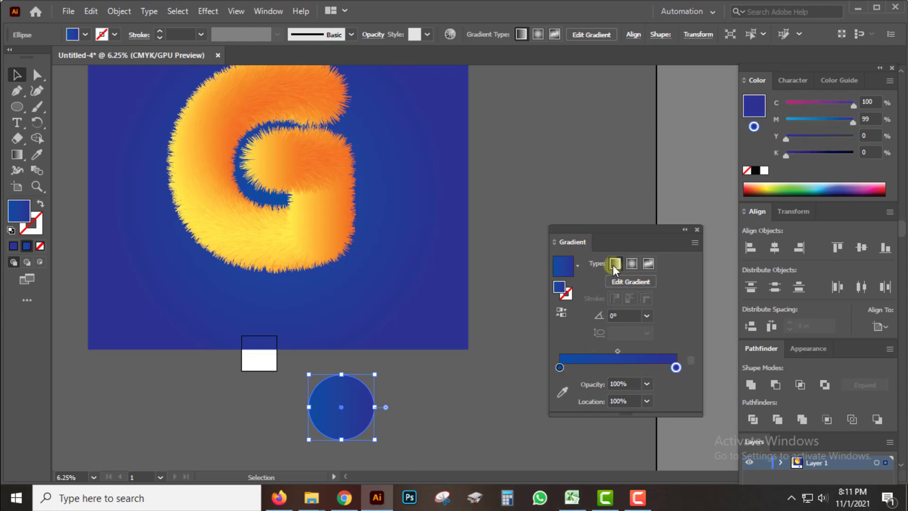
{"action": "left_click", "coordinate": [632, 263]}
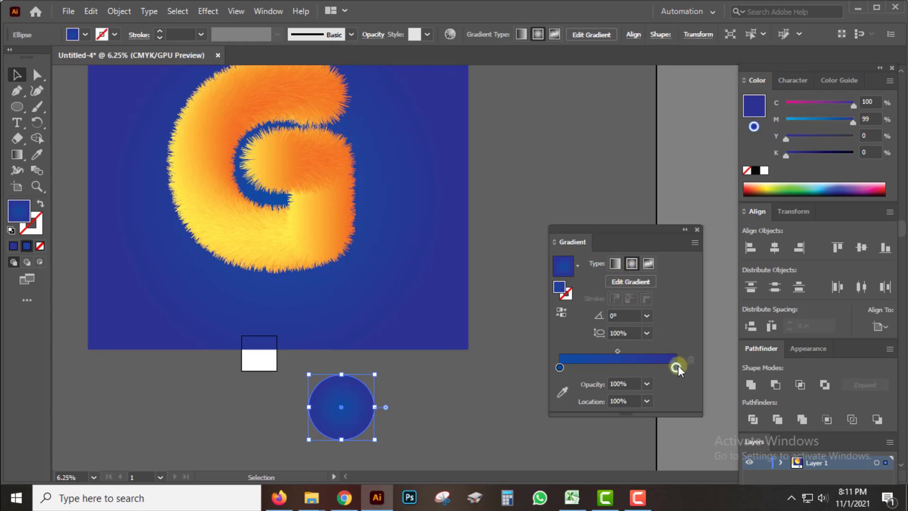
{"action": "left_click_drag", "start_coordinate": [853, 104], "coordinate": [732, 107]}
{"action": "mouse_move", "coordinate": [851, 122]}
{"action": "left_mouse_down"}
{"action": "mouse_move", "coordinate": [790, 156]}
{"action": "mouse_move", "coordinate": [856, 154]}
{"action": "left_mouse_up"}
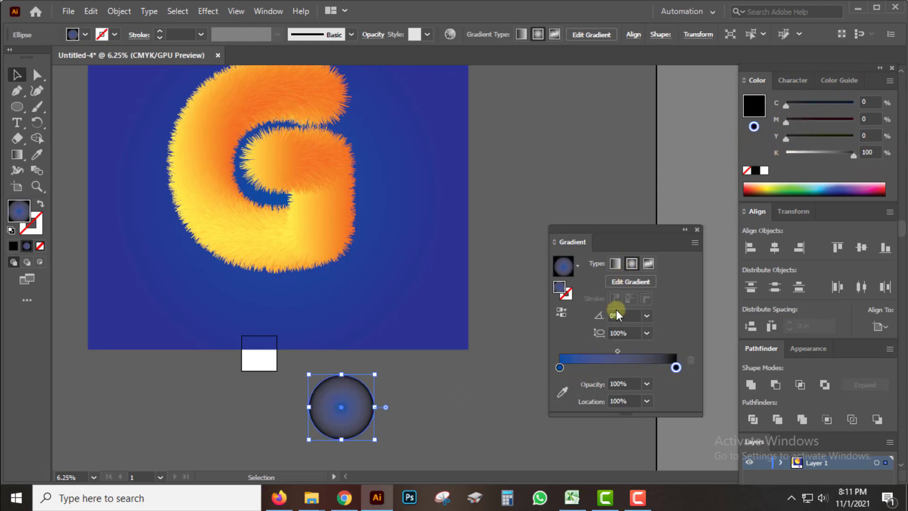
{"action": "left_click", "coordinate": [560, 367]}
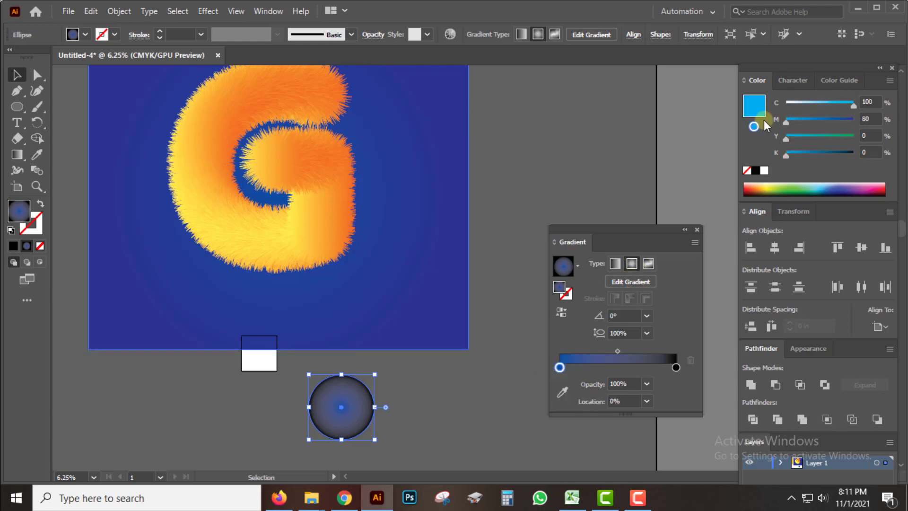
Set the circle's first gradient stop to black and its end stop to white at 0% opacity
{"action": "left_click_drag", "start_coordinate": [786, 122], "coordinate": [770, 126]}
{"action": "left_click_drag", "start_coordinate": [853, 104], "coordinate": [780, 107]}
{"action": "left_click_drag", "start_coordinate": [786, 156], "coordinate": [854, 154]}
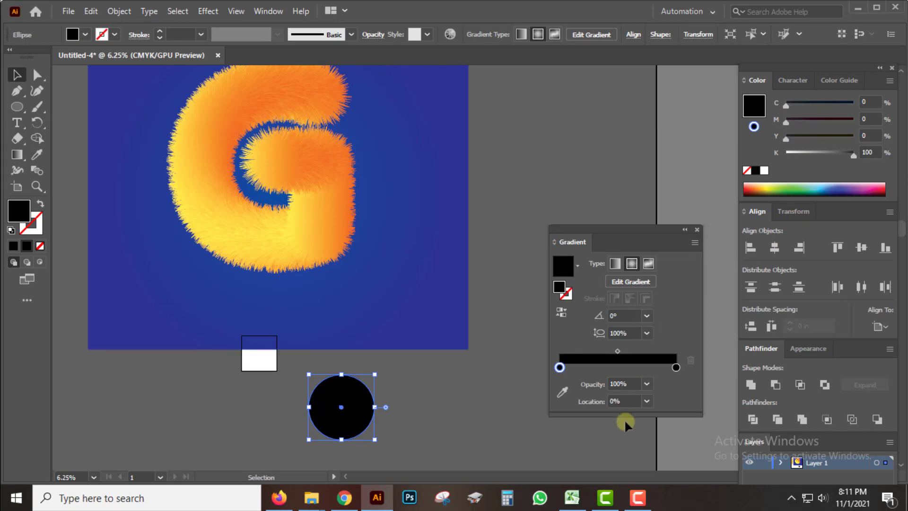
{"action": "left_click", "coordinate": [676, 367]}
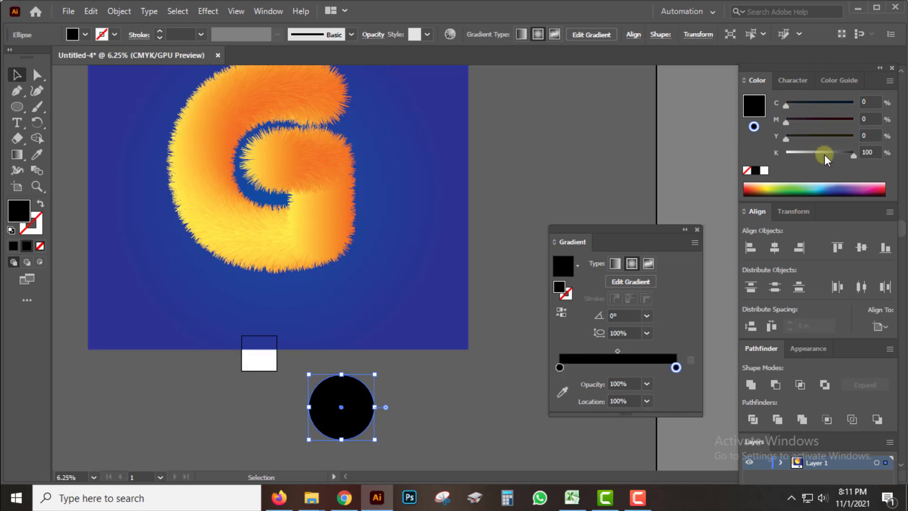
{"action": "left_click_drag", "start_coordinate": [834, 156], "coordinate": [786, 154]}
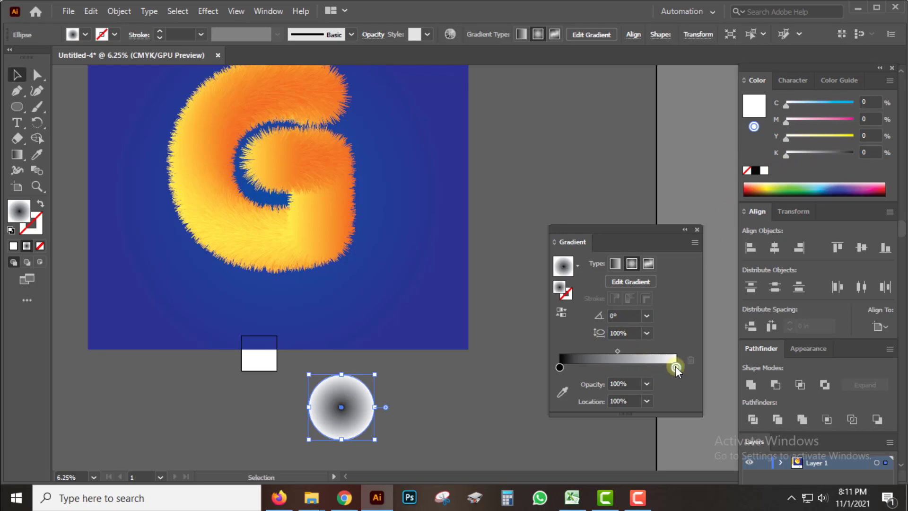
{"action": "left_click", "coordinate": [625, 384]}
{"action": "type", "text": "0"}
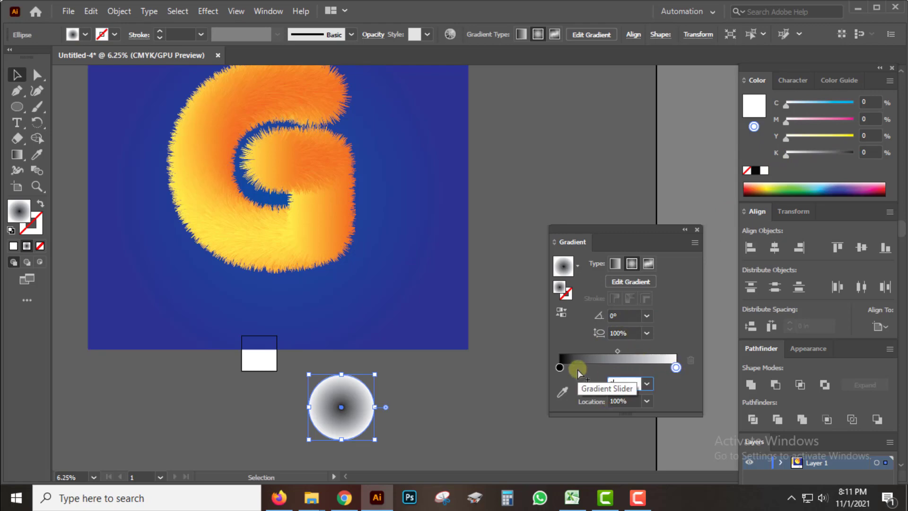
{"action": "key", "text": "Return"}
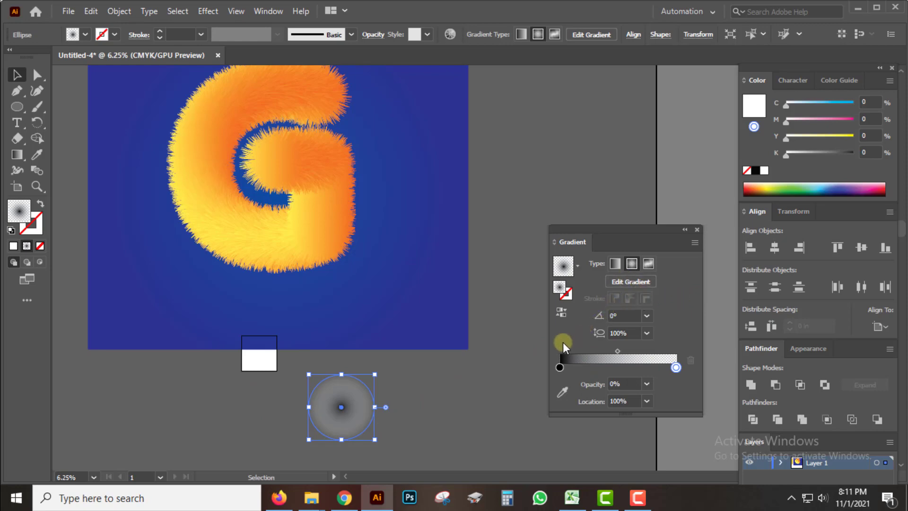
Move the gradient circle up beneath the G and push the gradient midpoint right
{"action": "scroll", "coordinate": [365, 415], "scroll_direction": "down", "scroll_amount": 1}
{"action": "mouse_move", "coordinate": [364, 412]}
{"action": "left_mouse_down"}
{"action": "mouse_move", "coordinate": [283, 317]}
{"action": "mouse_move", "coordinate": [308, 308]}
{"action": "left_mouse_up"}
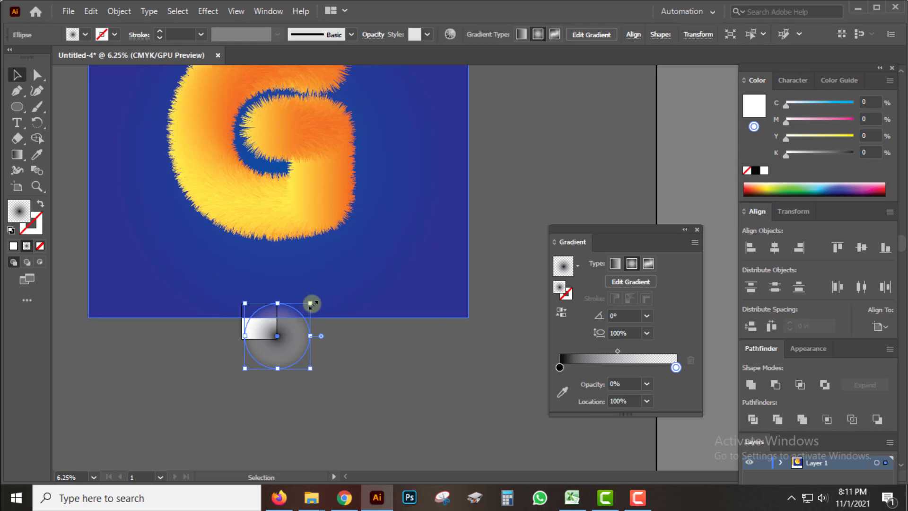
{"action": "left_click_drag", "start_coordinate": [618, 351], "coordinate": [650, 359]}
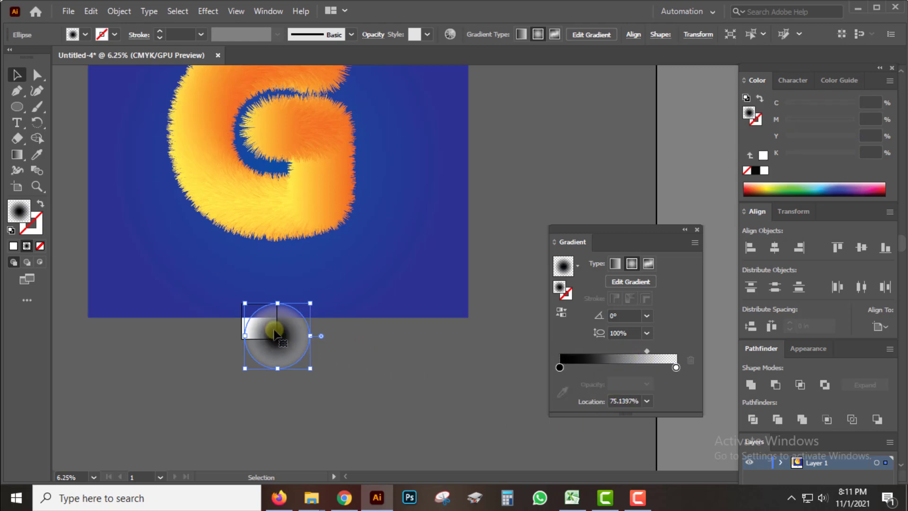
{"action": "mouse_move", "coordinate": [276, 333]}
{"action": "left_mouse_down"}
{"action": "mouse_move", "coordinate": [302, 307]}
{"action": "mouse_move", "coordinate": [281, 276]}
{"action": "left_mouse_up"}
{"action": "scroll", "coordinate": [298, 312], "scroll_direction": "up", "scroll_amount": 3}
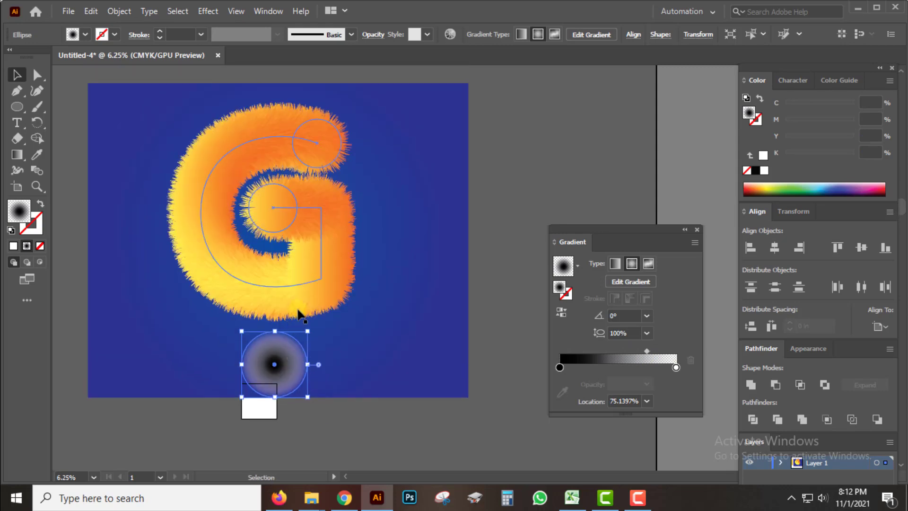
Set the circle's transparency blend mode to Multiply
{"action": "left_click", "coordinate": [263, 12]}
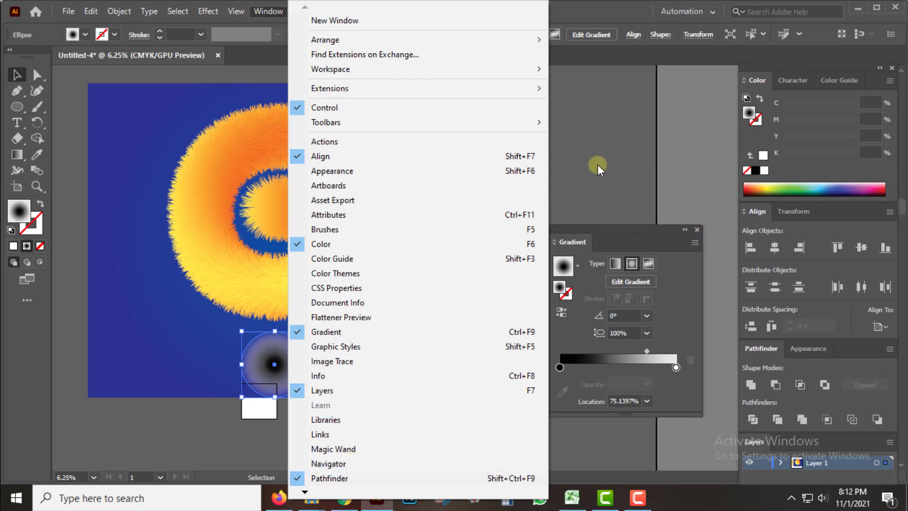
{"action": "left_click", "coordinate": [793, 213]}
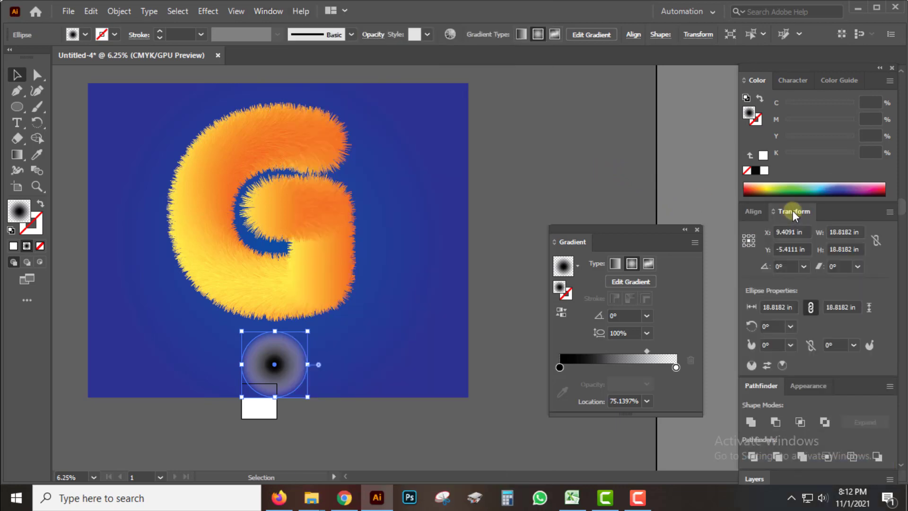
{"action": "key", "text": "ctrl+shift+F10"}
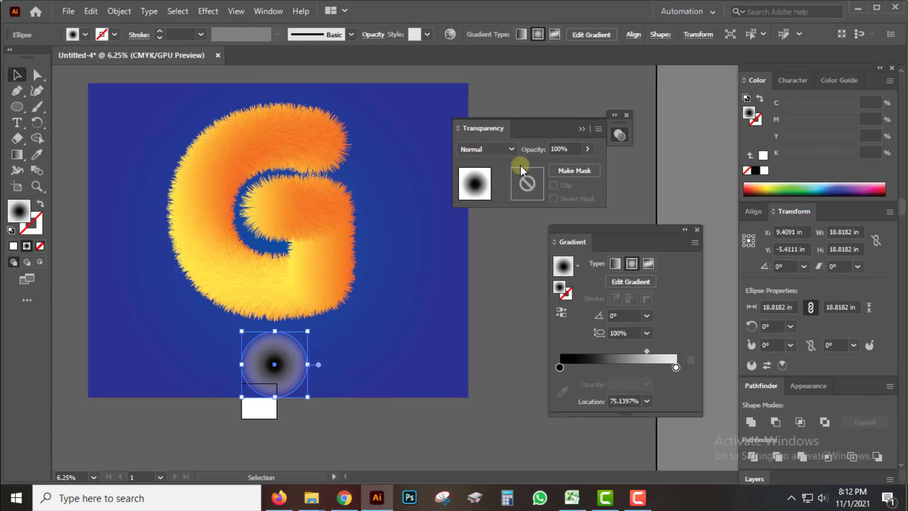
{"action": "left_click", "coordinate": [512, 149]}
{"action": "left_click", "coordinate": [489, 195]}
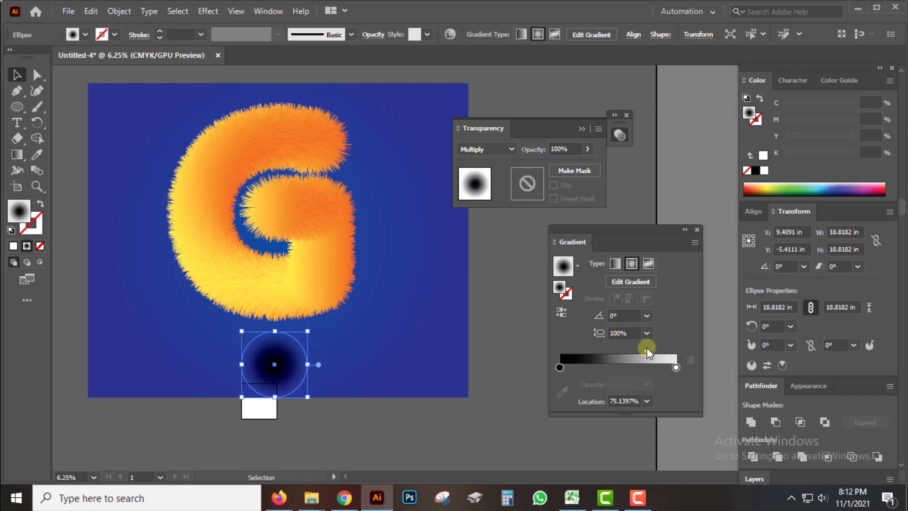
Shift the gradient midpoint left, lighten the centre stop to K 61, and flatten the oval
{"action": "left_click_drag", "start_coordinate": [647, 349], "coordinate": [628, 350]}
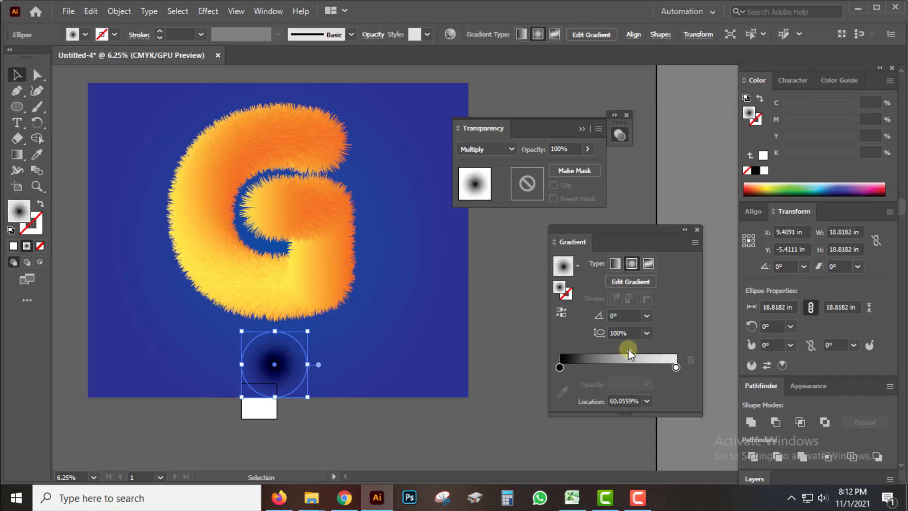
{"action": "left_click", "coordinate": [560, 367]}
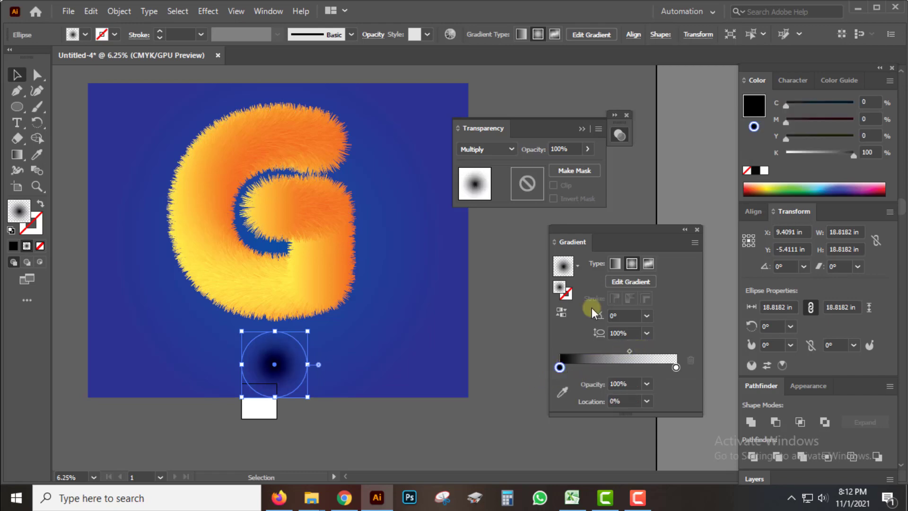
{"action": "left_click_drag", "start_coordinate": [836, 154], "coordinate": [828, 152]}
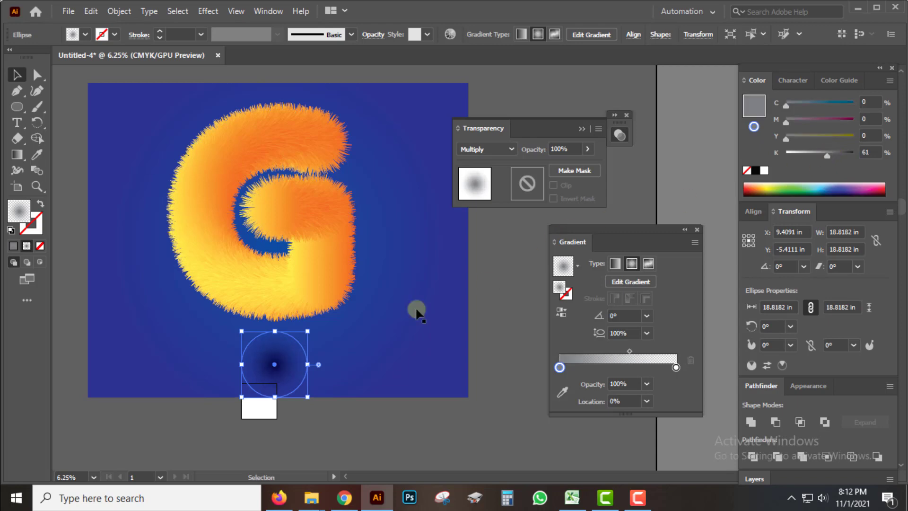
{"action": "left_click_drag", "start_coordinate": [308, 332], "coordinate": [334, 341]}
{"action": "left_click", "coordinate": [334, 418]}
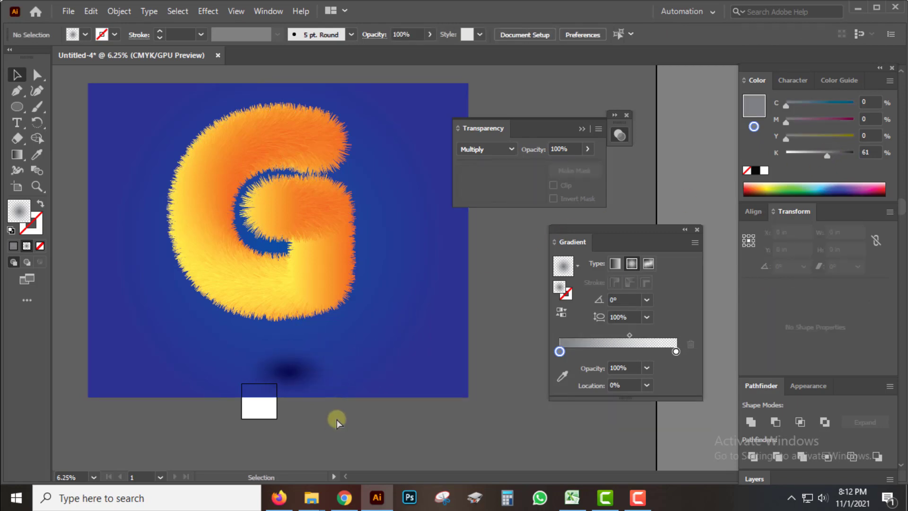
Move the shadow ellipse up under the G and stretch it into a wide, flat oval
{"action": "scroll", "coordinate": [369, 297], "scroll_direction": "up", "scroll_amount": 2}
{"action": "scroll", "coordinate": [296, 367], "scroll_direction": "down", "scroll_amount": 3}
{"action": "left_click_drag", "start_coordinate": [293, 364], "coordinate": [258, 333]}
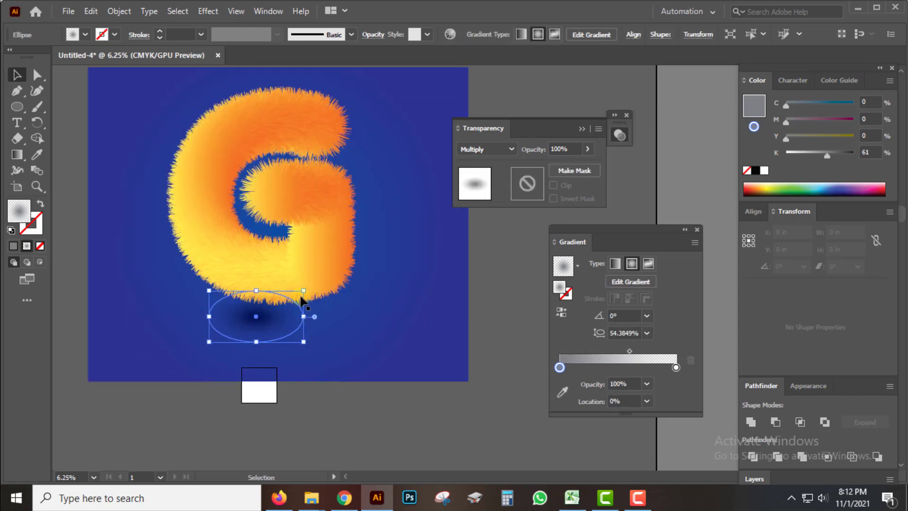
{"action": "mouse_move", "coordinate": [307, 291]}
{"action": "left_mouse_down"}
{"action": "mouse_move", "coordinate": [351, 306]}
{"action": "mouse_move", "coordinate": [293, 331]}
{"action": "left_mouse_up"}
{"action": "left_click", "coordinate": [304, 397]}
Reposition the shadow and furry G together lower on the blue backdrop, then deselect
{"action": "scroll", "coordinate": [294, 393], "scroll_direction": "up", "scroll_amount": 2}
{"action": "left_click", "coordinate": [290, 361]}
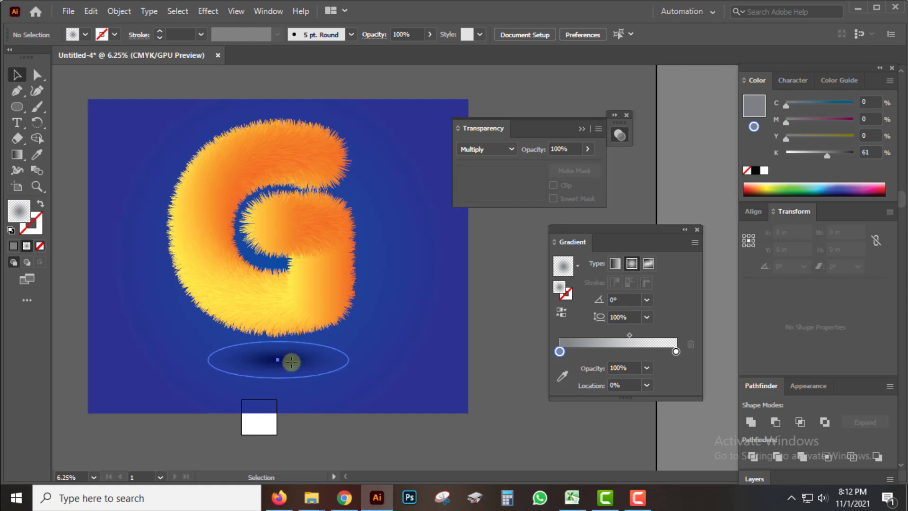
{"action": "left_click", "coordinate": [321, 307], "text": "shift"}
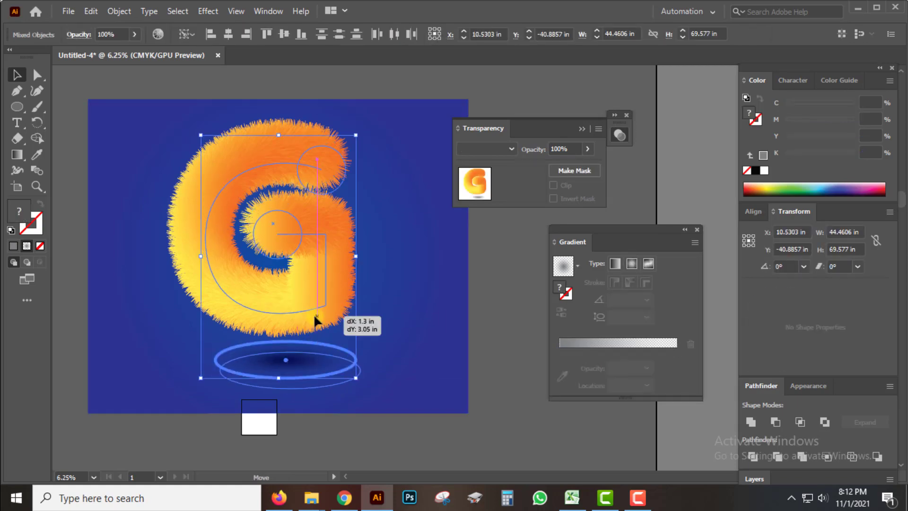
{"action": "left_click_drag", "start_coordinate": [312, 307], "coordinate": [315, 313]}
{"action": "left_click_drag", "start_coordinate": [358, 385], "coordinate": [368, 402]}
{"action": "key", "text": "ctrl+shift+a"}
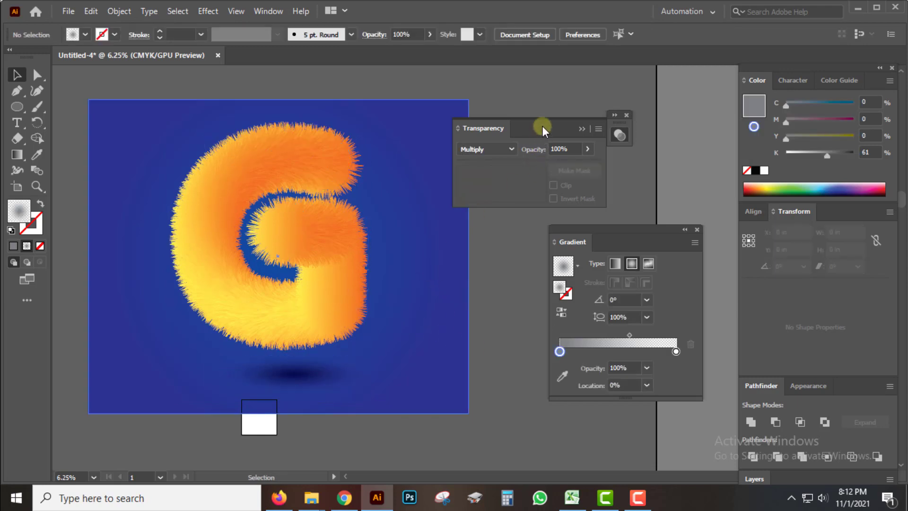
{"action": "left_click_drag", "start_coordinate": [543, 126], "coordinate": [642, 116]}
{"action": "scroll", "coordinate": [487, 291], "scroll_direction": "up", "scroll_amount": 1}
{"action": "scroll", "coordinate": [245, 128], "scroll_direction": "up", "scroll_amount": 1}
Try moving the background and G up and right, then undo it
{"action": "scroll", "coordinate": [352, 347], "scroll_direction": "up", "scroll_amount": 1}
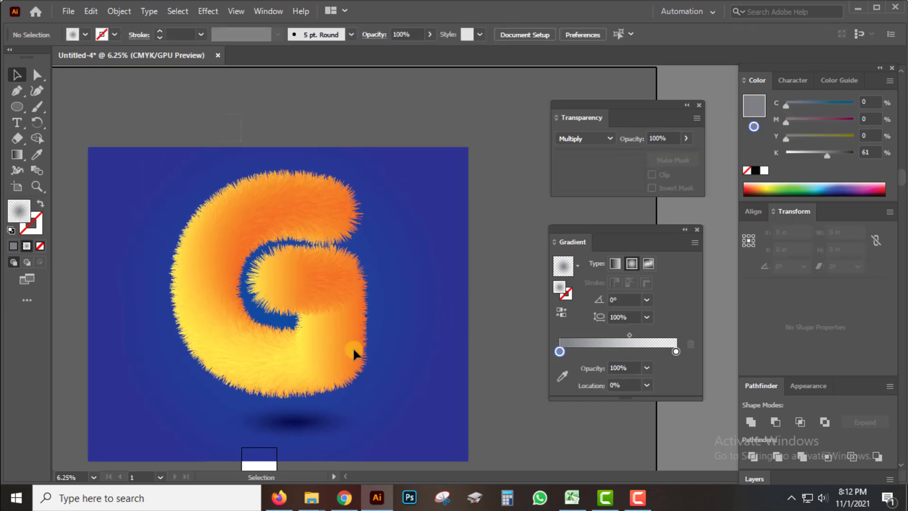
{"action": "left_click_drag", "start_coordinate": [294, 340], "coordinate": [310, 295]}
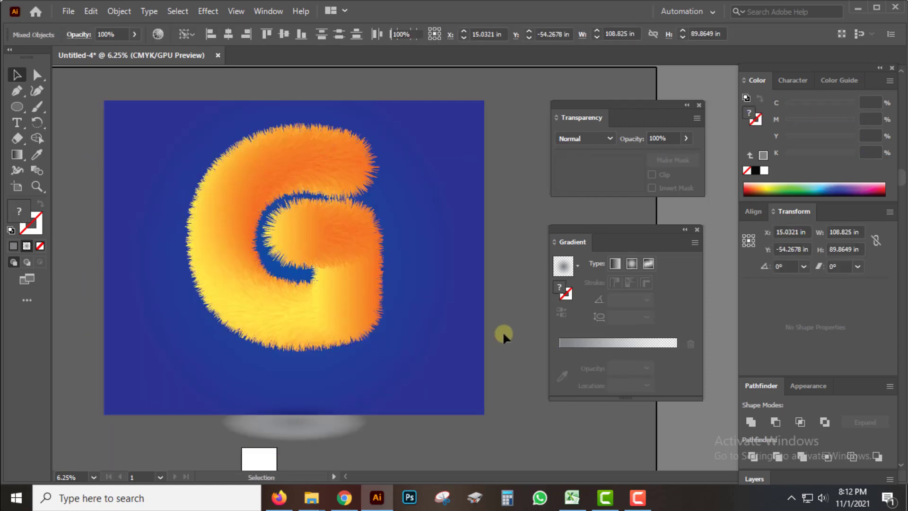
{"action": "left_click", "coordinate": [503, 331]}
{"action": "key", "text": "ctrl+z"}
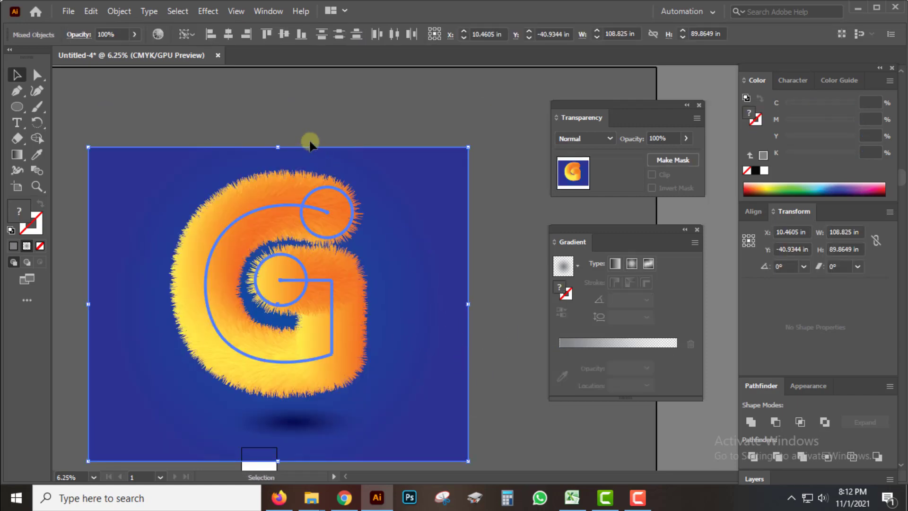
{"action": "key", "text": "ctrl+shift+a"}
Shift only the blue background rectangle to recentre its radial glow behind the G
{"action": "scroll", "coordinate": [492, 353], "scroll_direction": "down", "scroll_amount": 2}
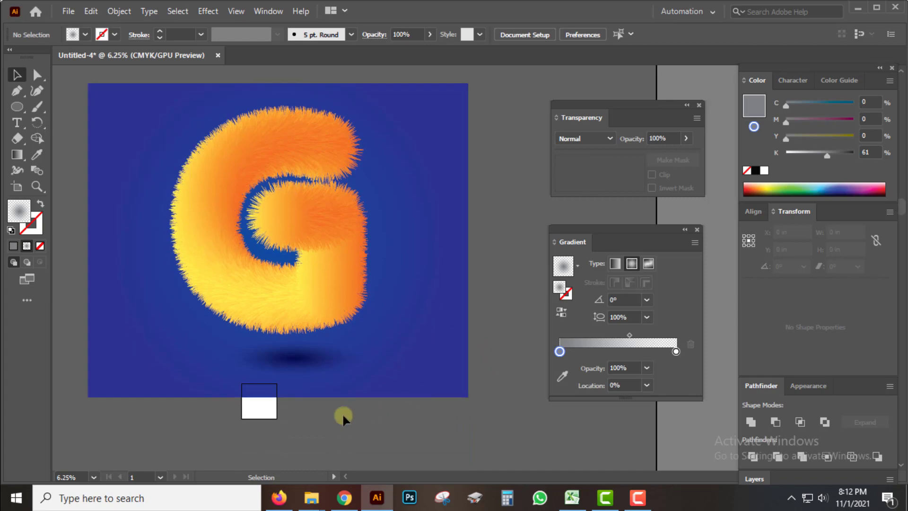
{"action": "scroll", "coordinate": [280, 432], "scroll_direction": "up", "scroll_amount": 1}
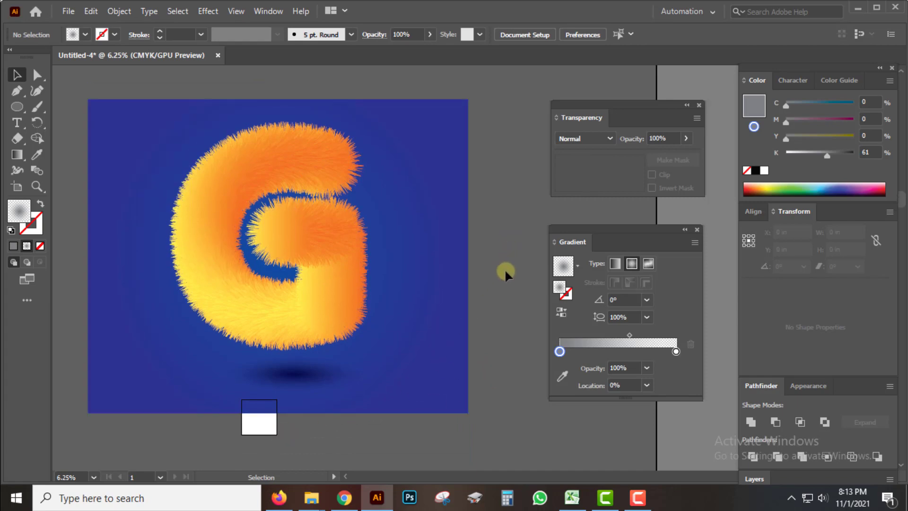
{"action": "left_click_drag", "start_coordinate": [452, 319], "coordinate": [427, 314]}
{"action": "left_click", "coordinate": [500, 234]}
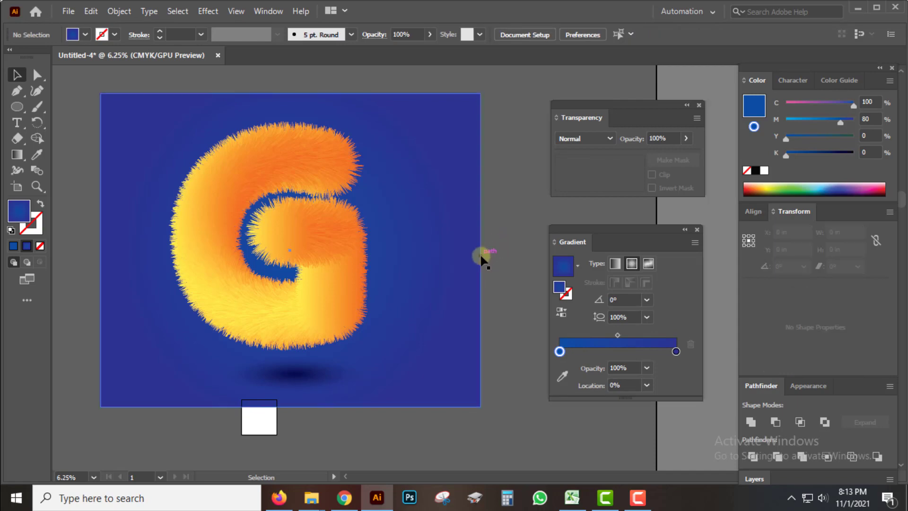